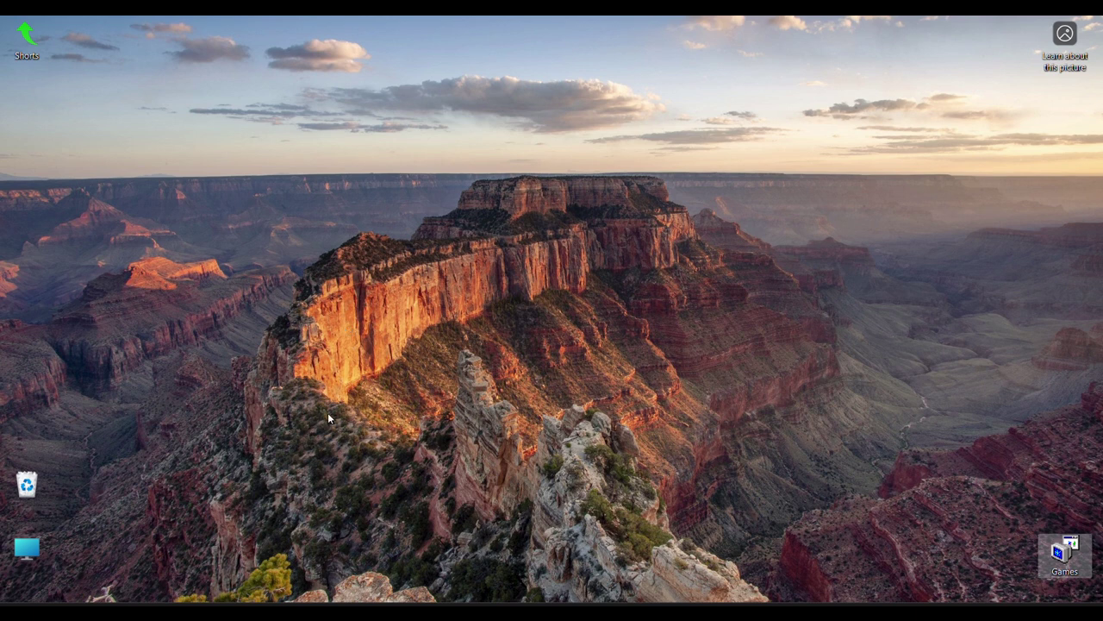
Step: Switch to the Chrome window with the AWS console and show the Console Home page without the search results
mouse_move(358, 610)
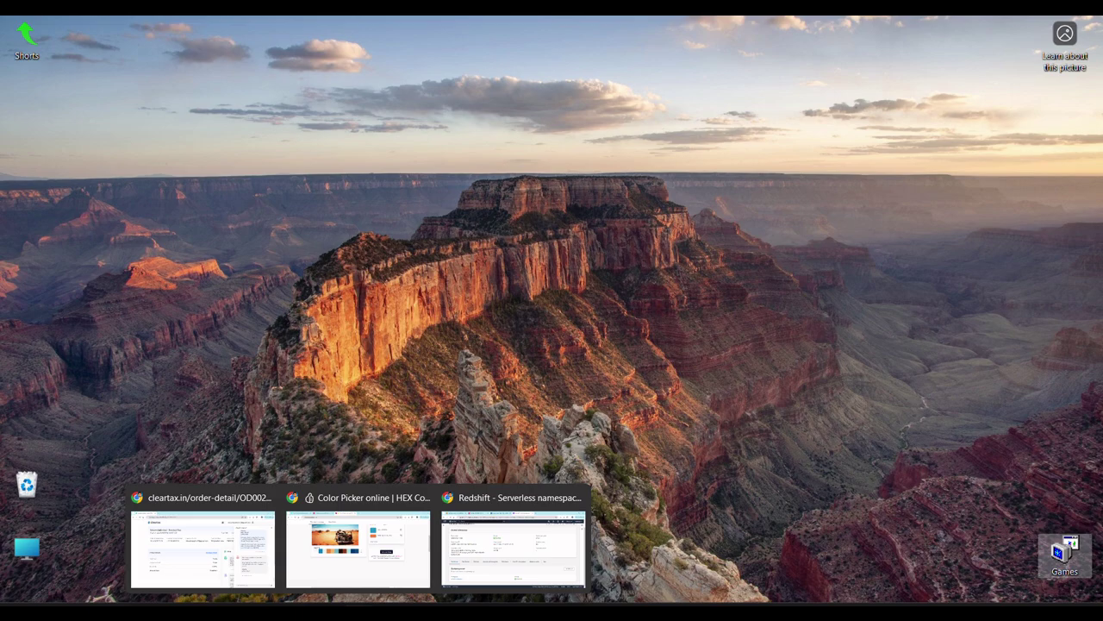
click(488, 550)
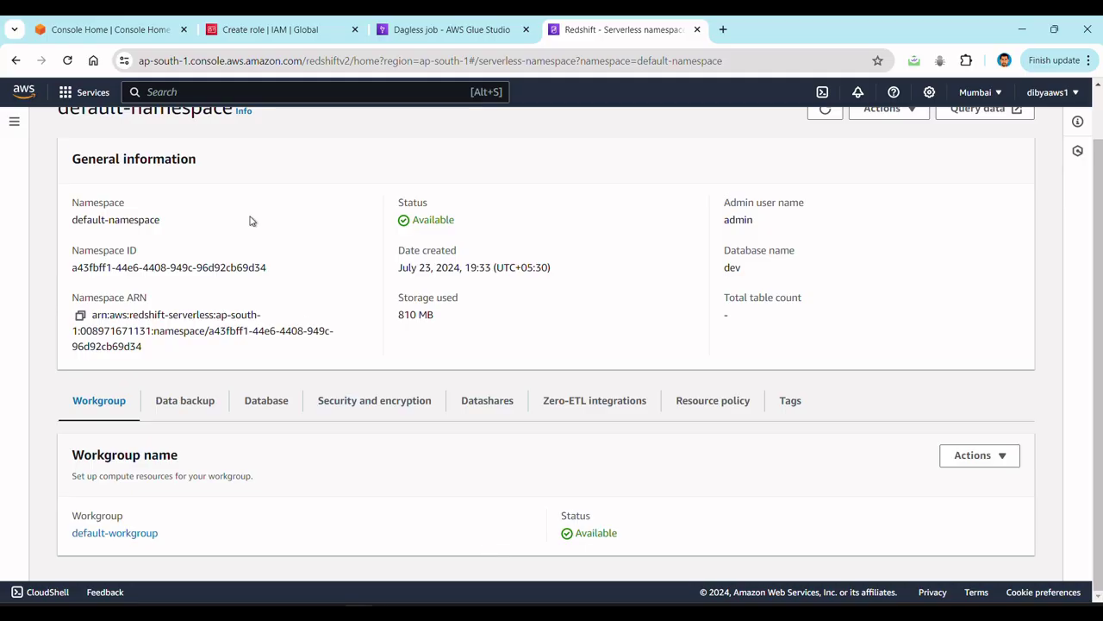
click(93, 28)
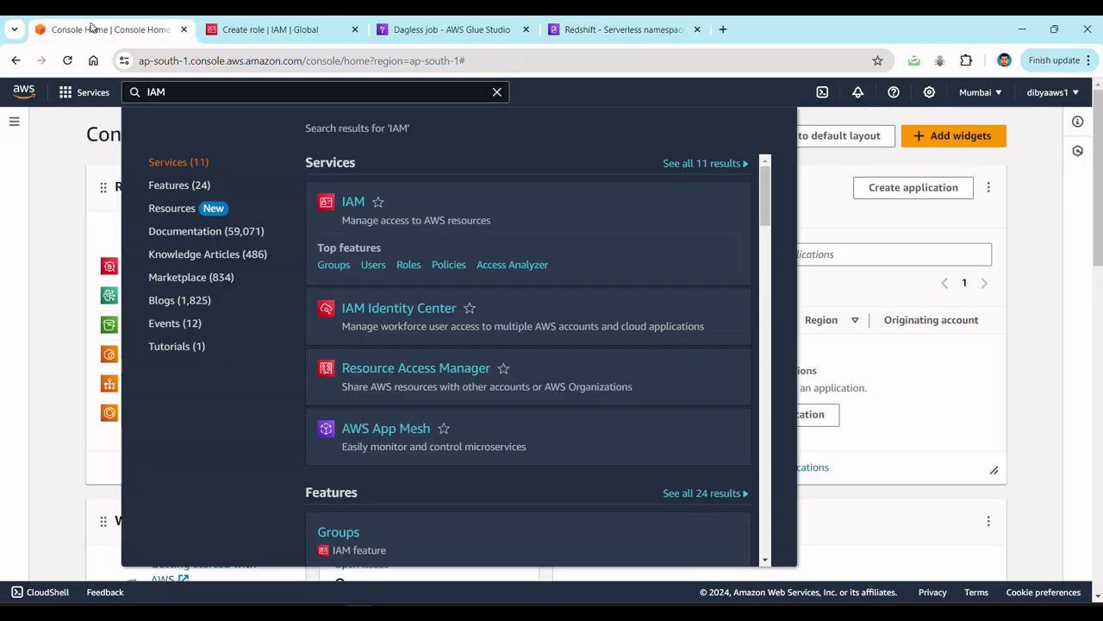
click(48, 270)
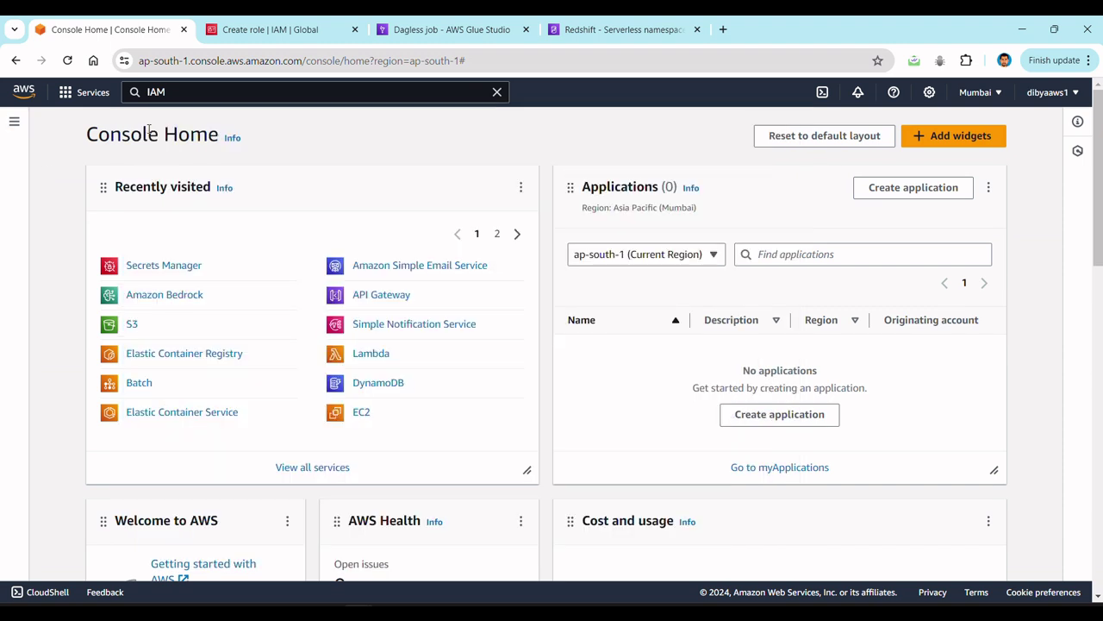
Step: Leave the unfinished role creation in IAM and view the account's users list and roles list
click(255, 35)
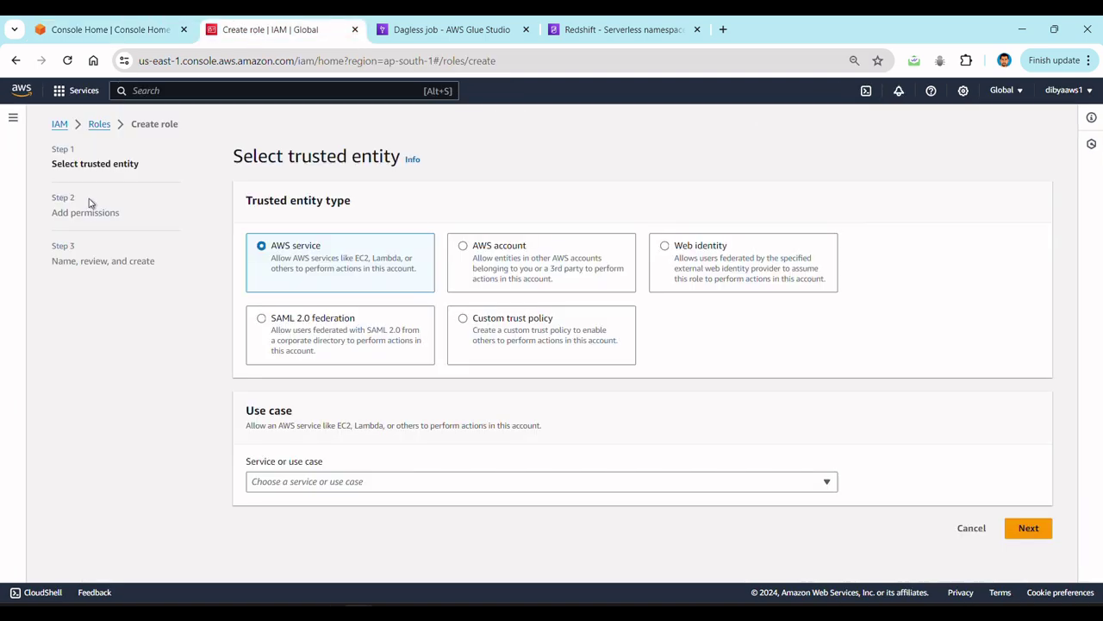
click(60, 129)
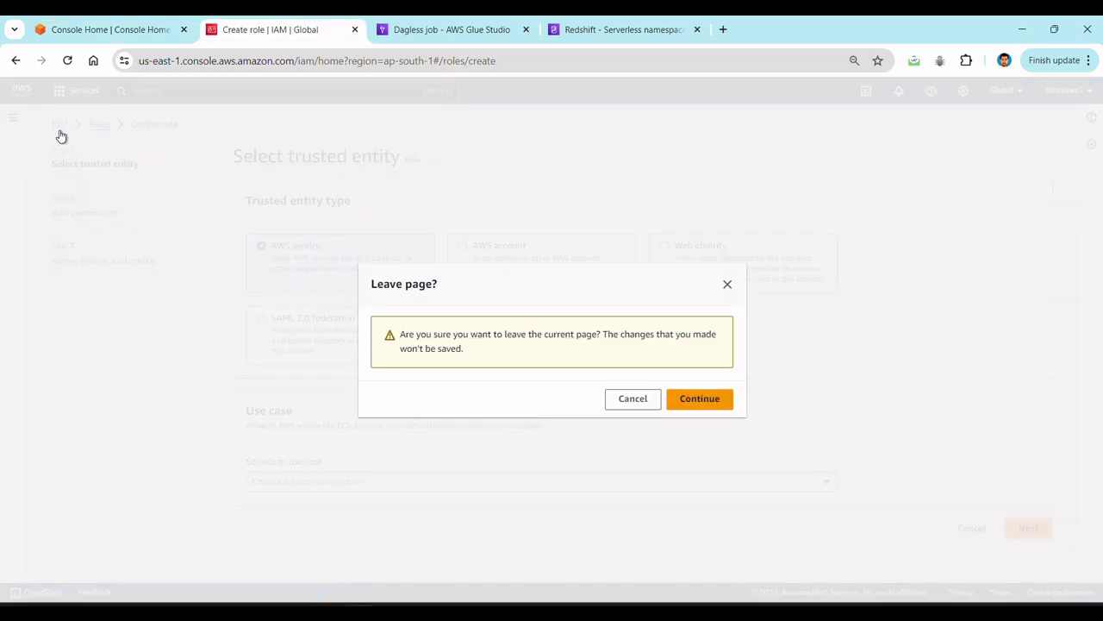
click(691, 400)
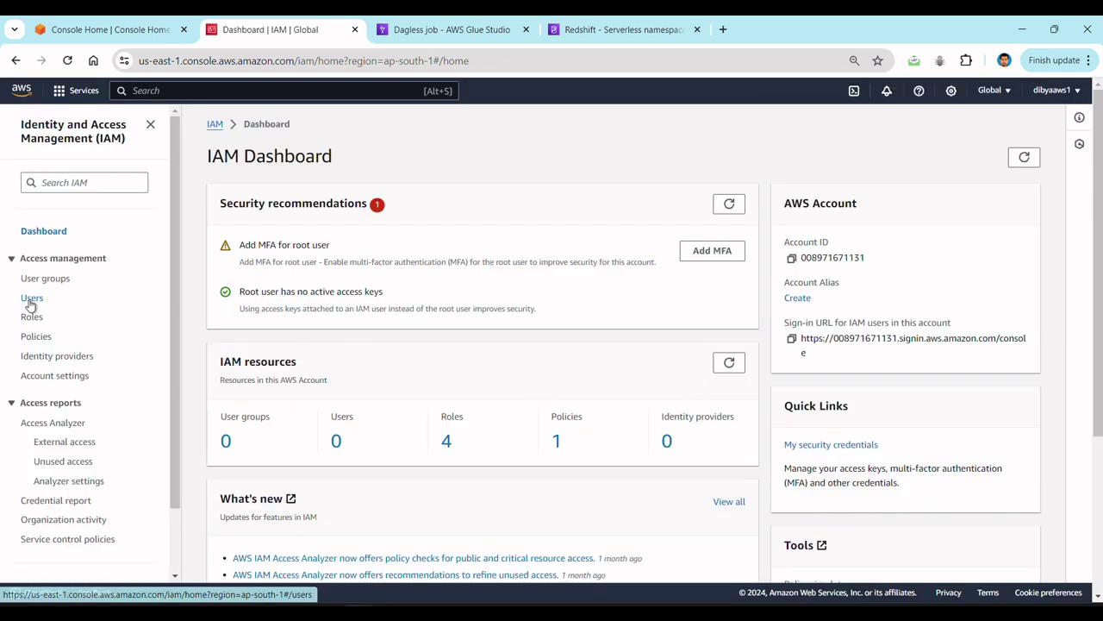
click(31, 302)
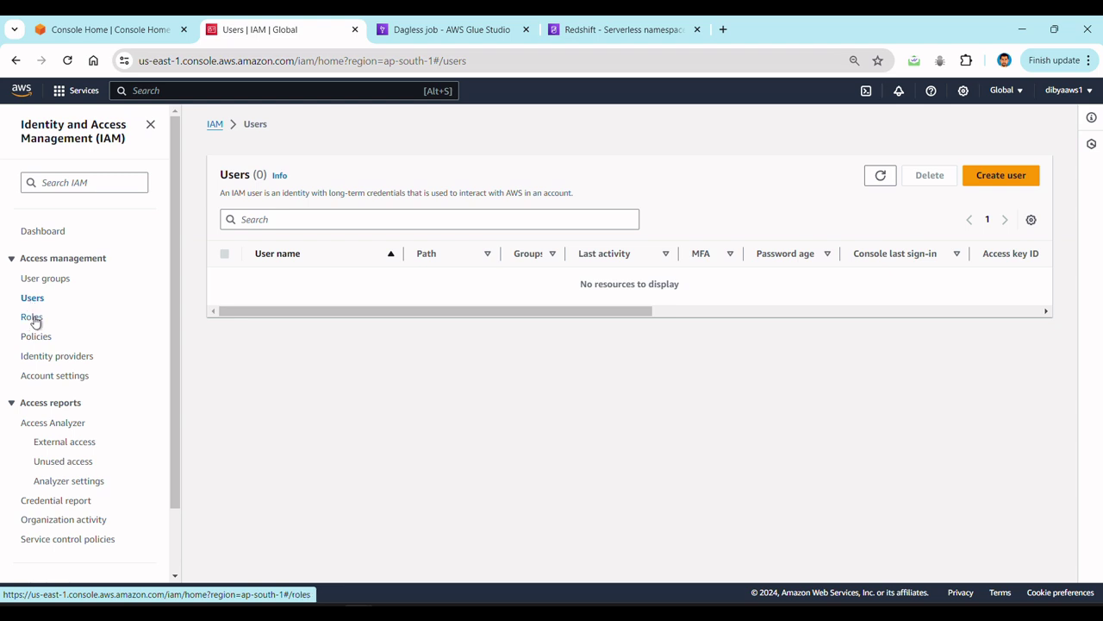
click(33, 319)
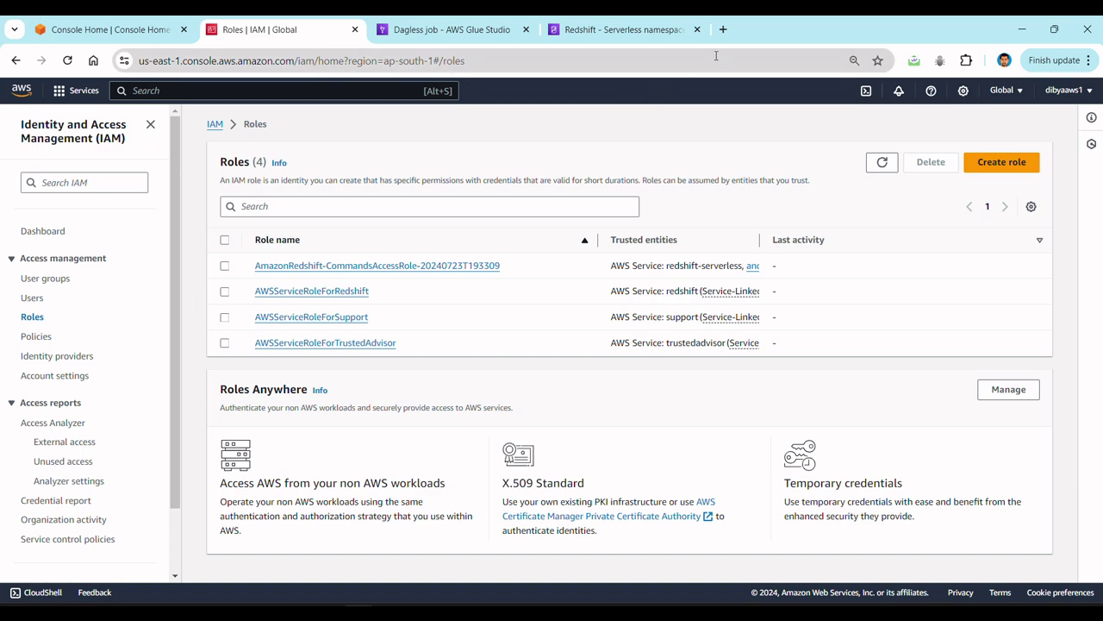
Step: In Redshift Serverless, open default-namespace and examine the IAM role permissions in its security and encryption settings
click(677, 31)
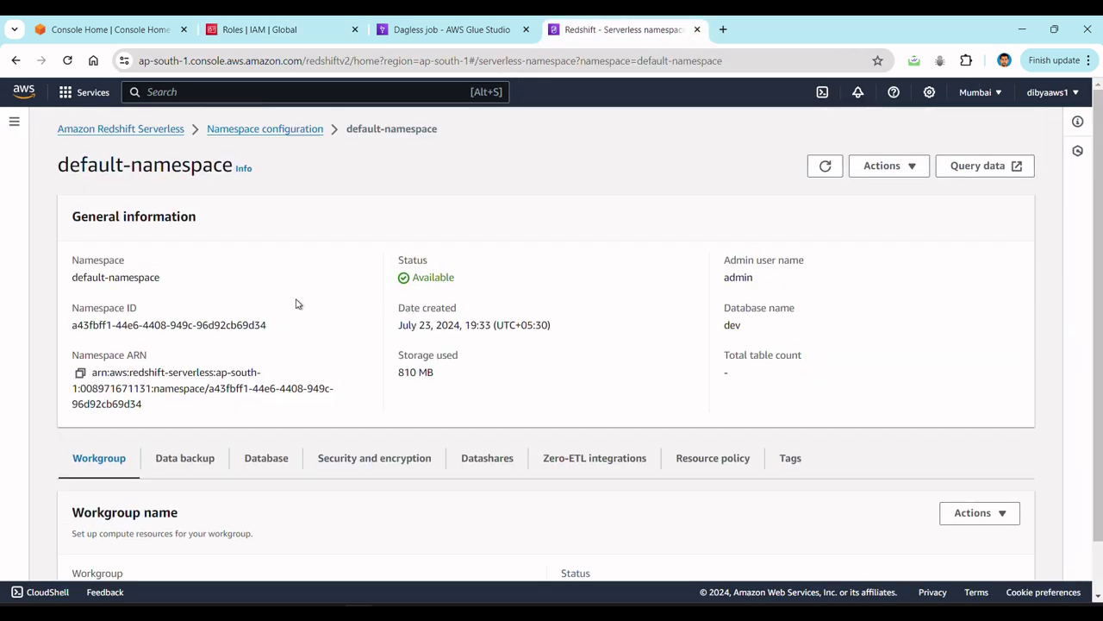
click(146, 136)
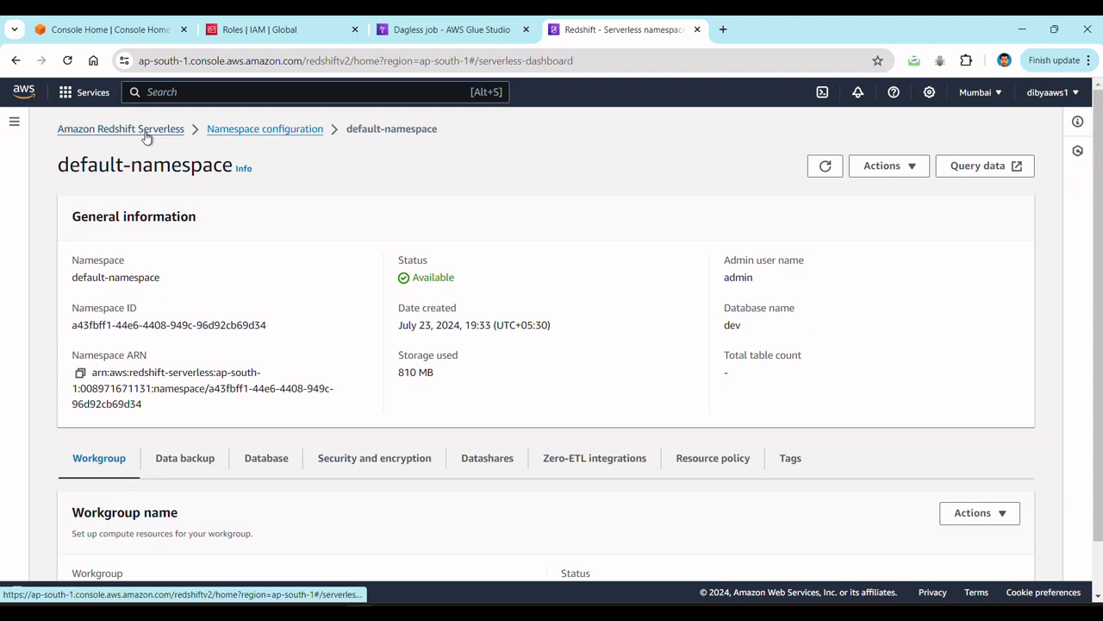
scroll(313, 308, down, 1)
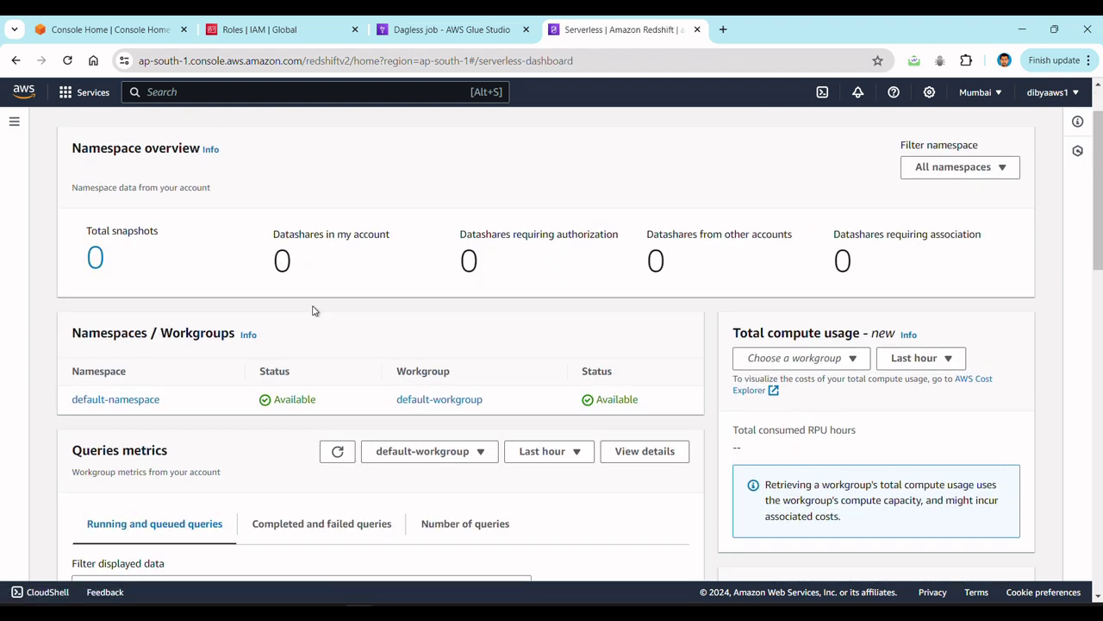
click(119, 400)
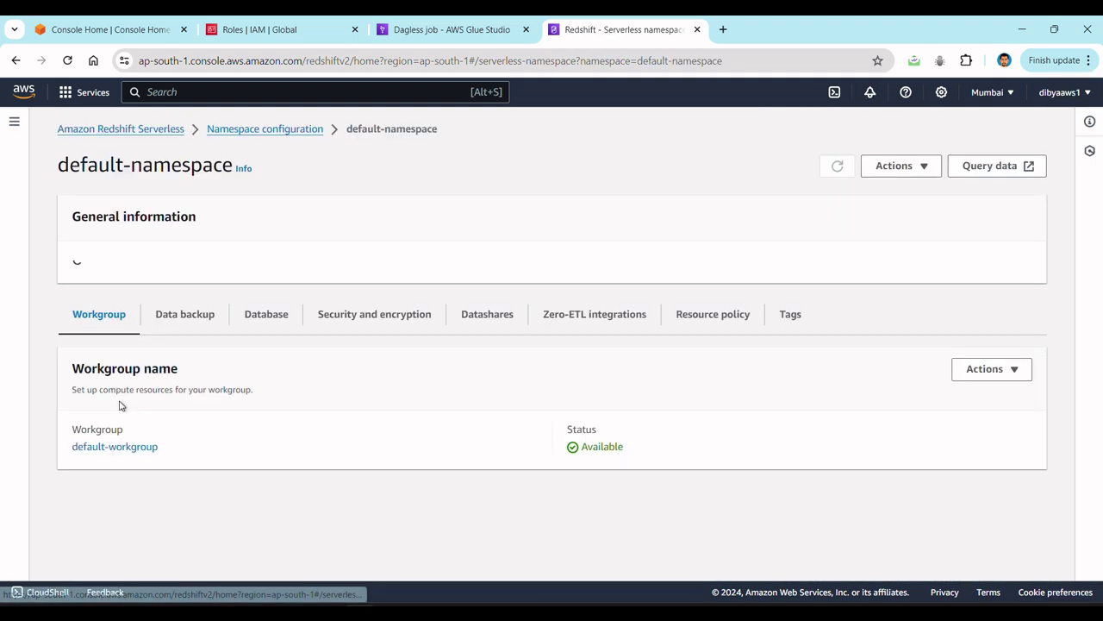
scroll(336, 412, down, 1)
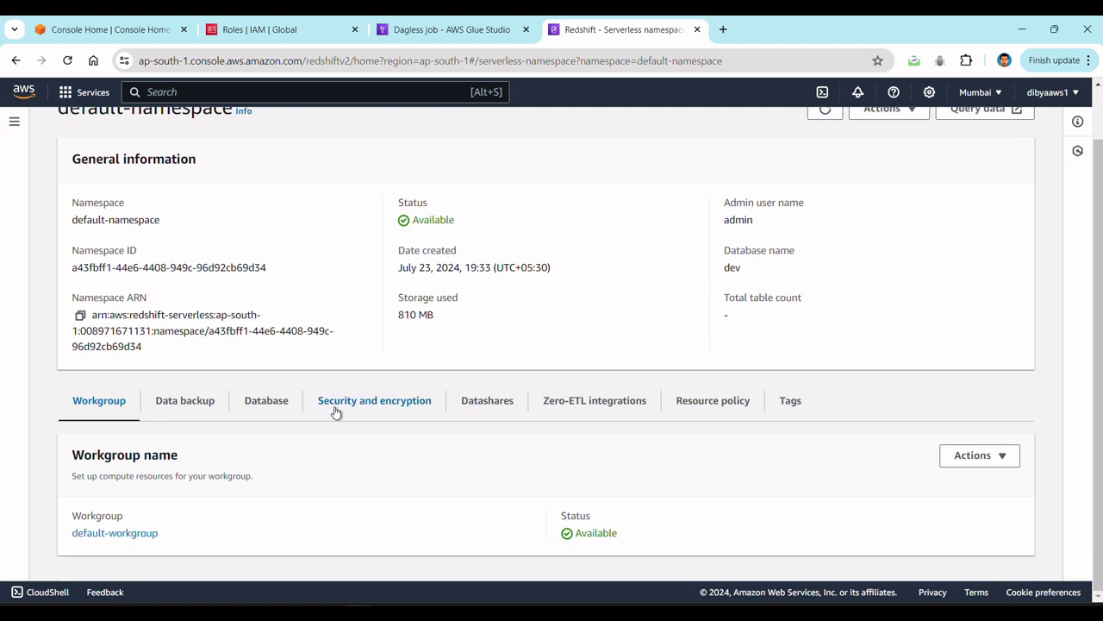
click(336, 412)
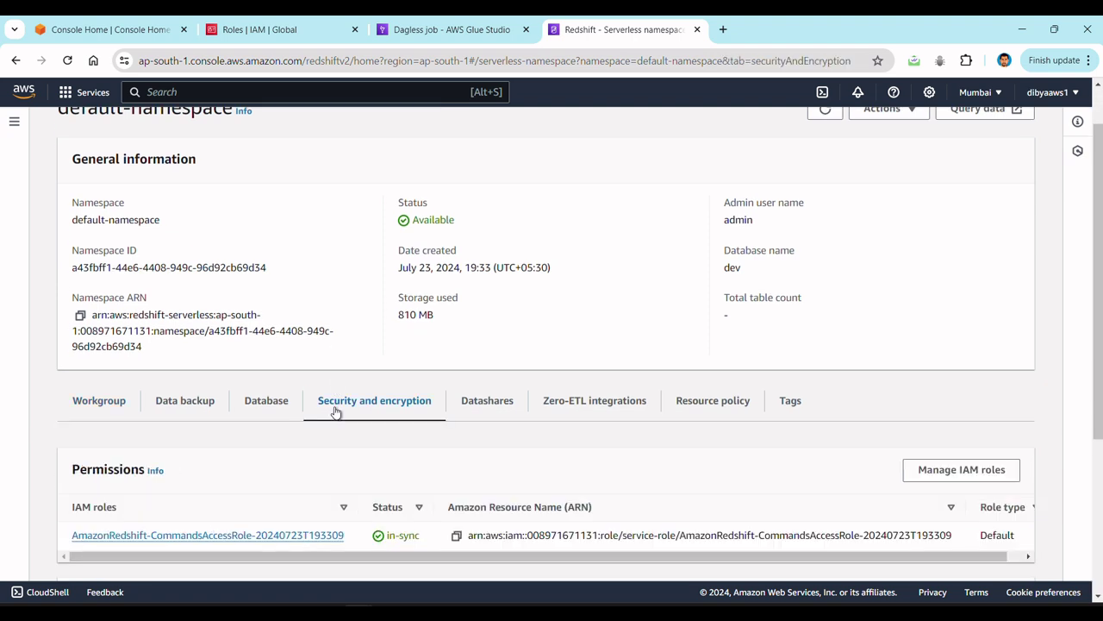
scroll(336, 412, down, 1)
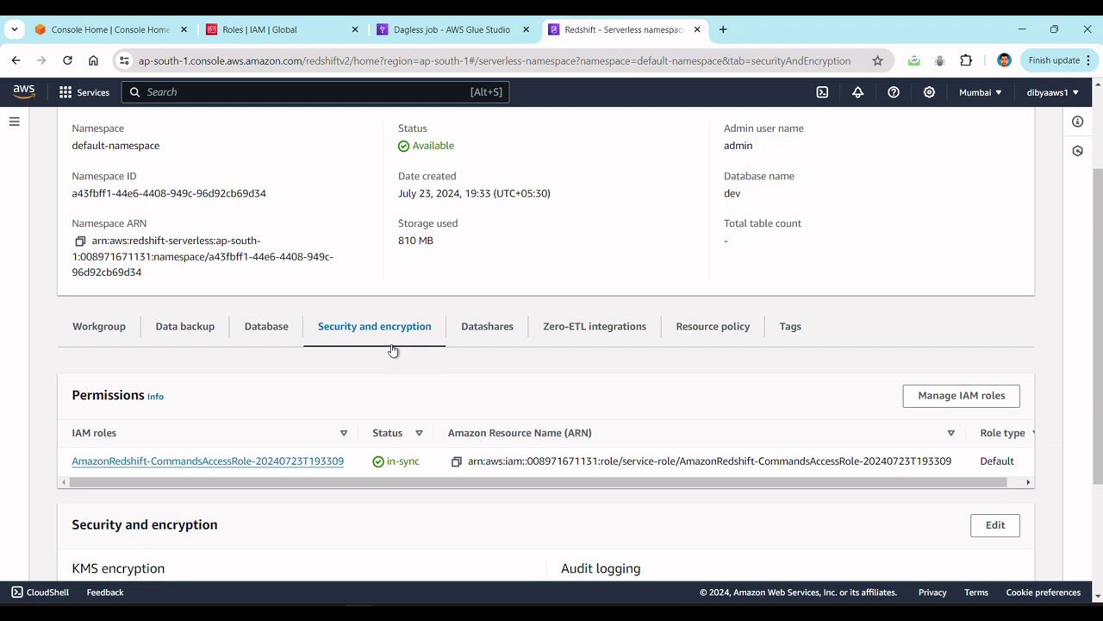
scroll(393, 349, down, 2)
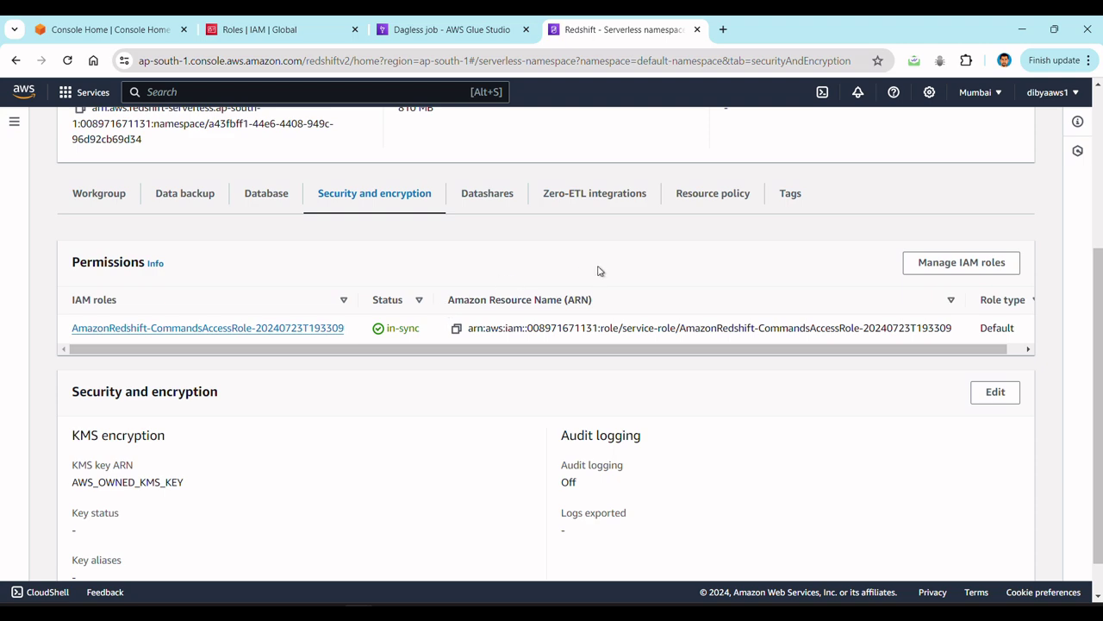
scroll(597, 271, up, 2)
scroll(597, 271, down, 2)
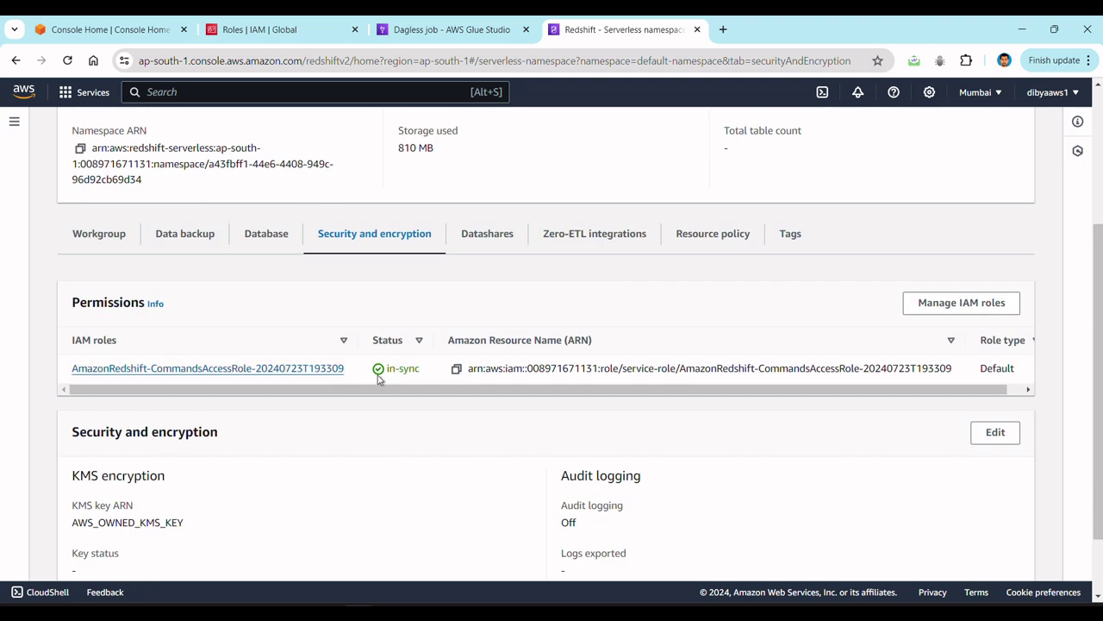
scroll(513, 383, up, 3)
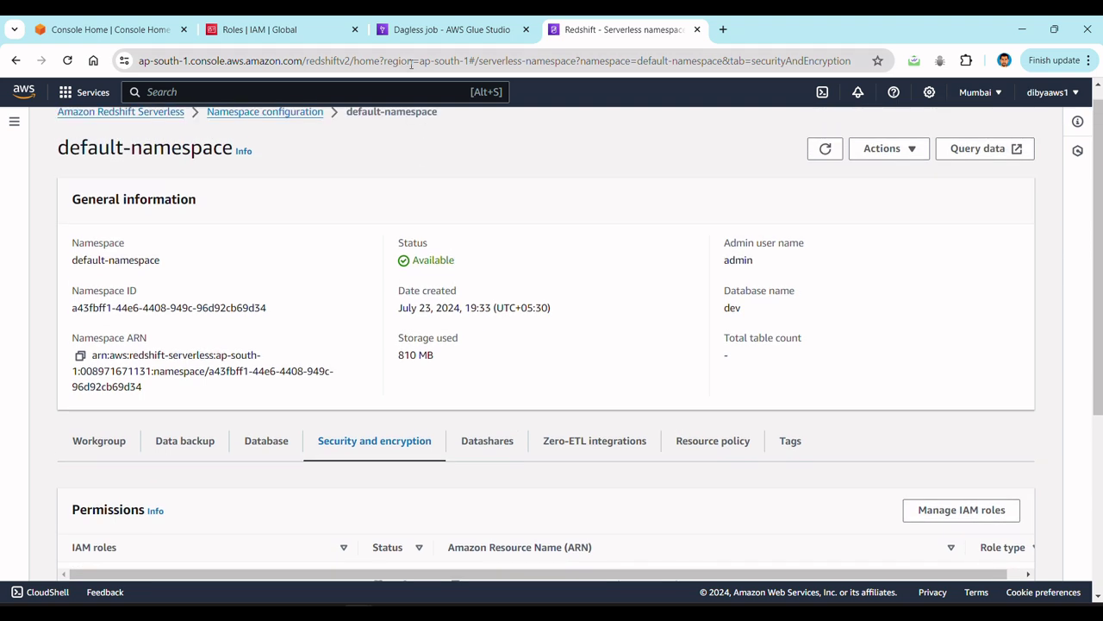
Step: Review the script and job details of the Glue job glue_job_to_write_data_s3, including its selectable IAM roles
click(414, 31)
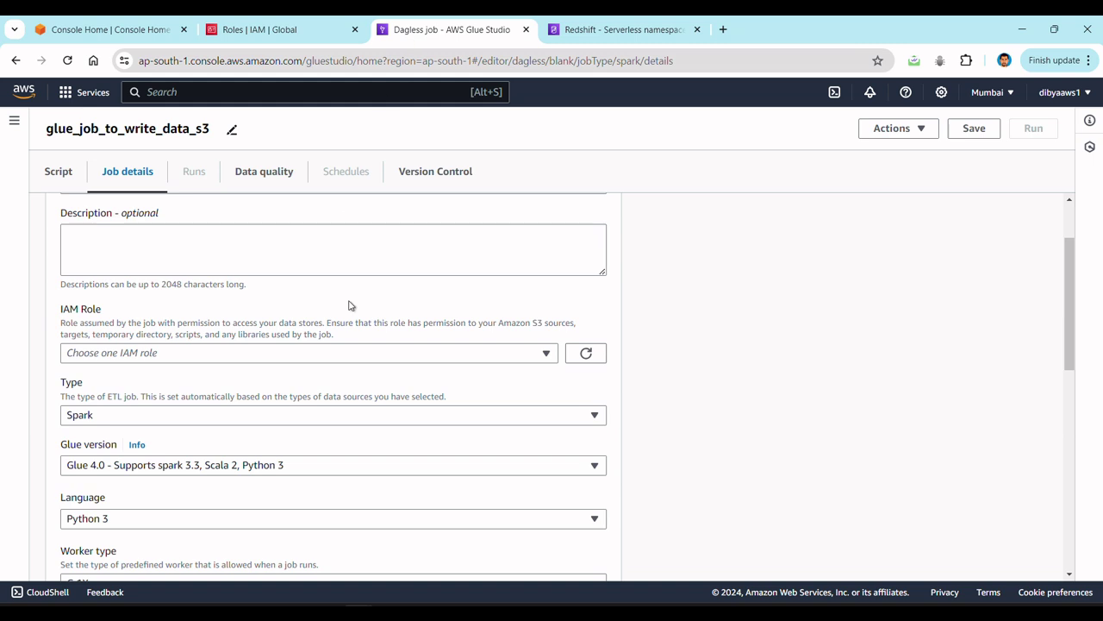
scroll(347, 362, up, 2)
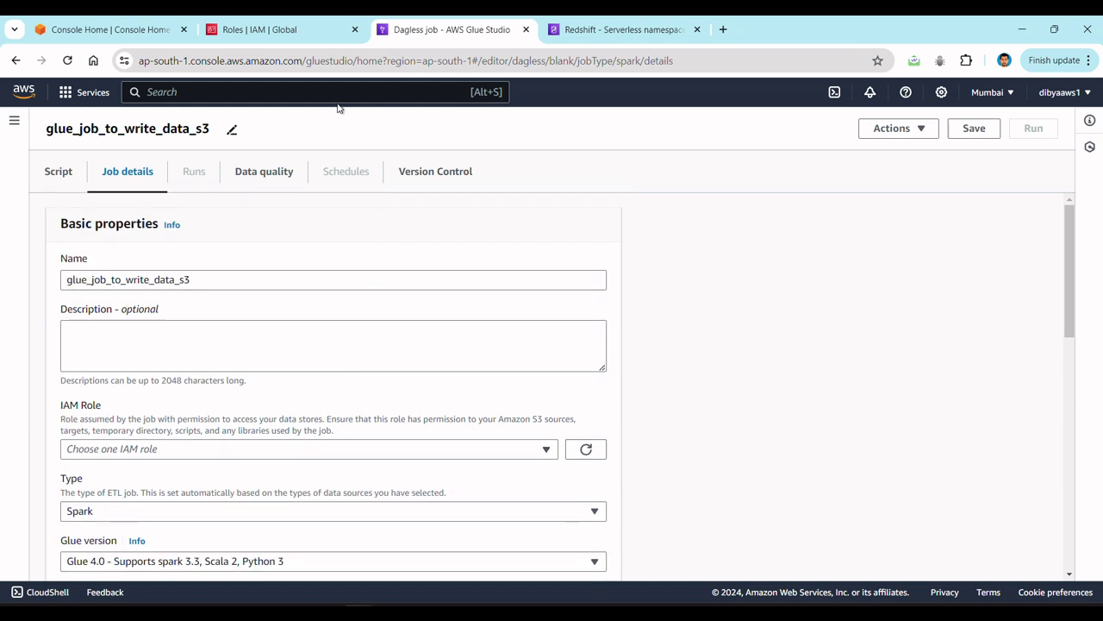
click(60, 181)
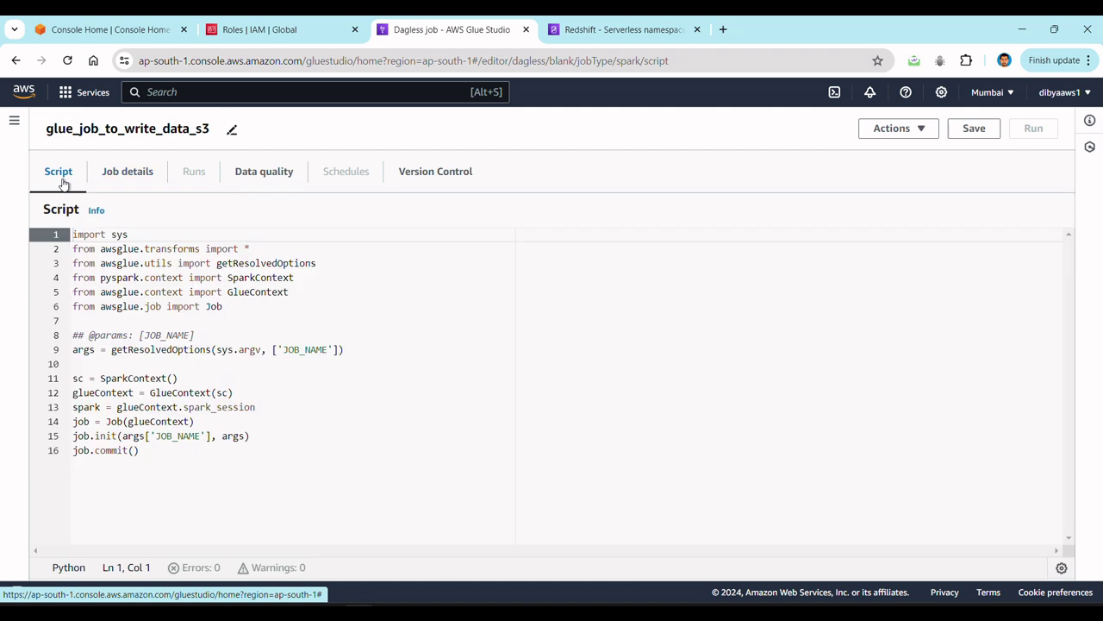
click(137, 181)
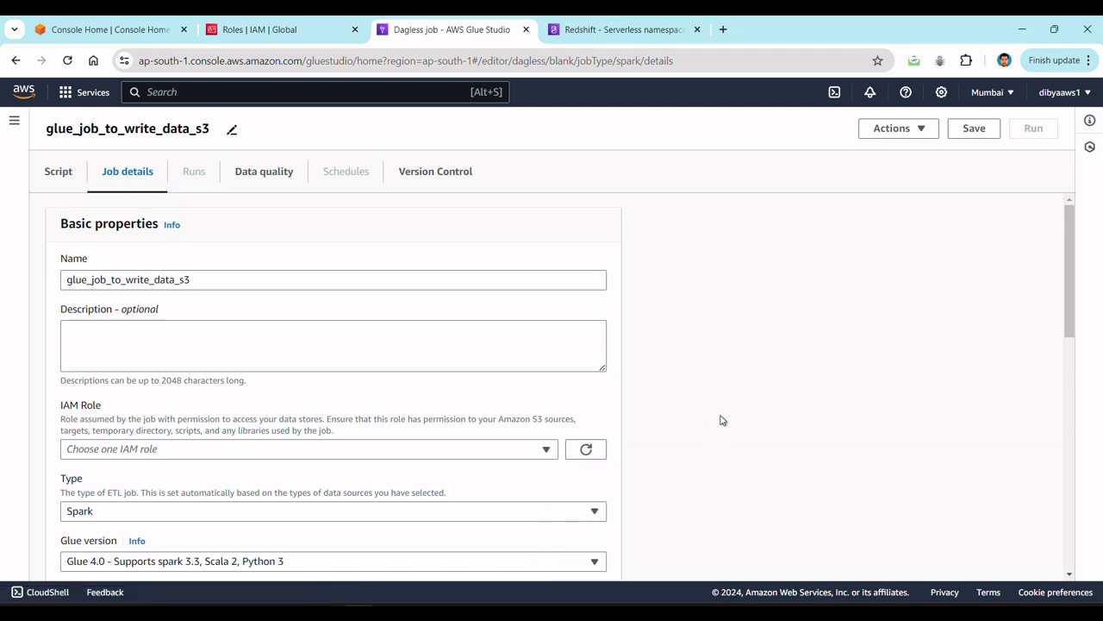
scroll(526, 308, down, 1)
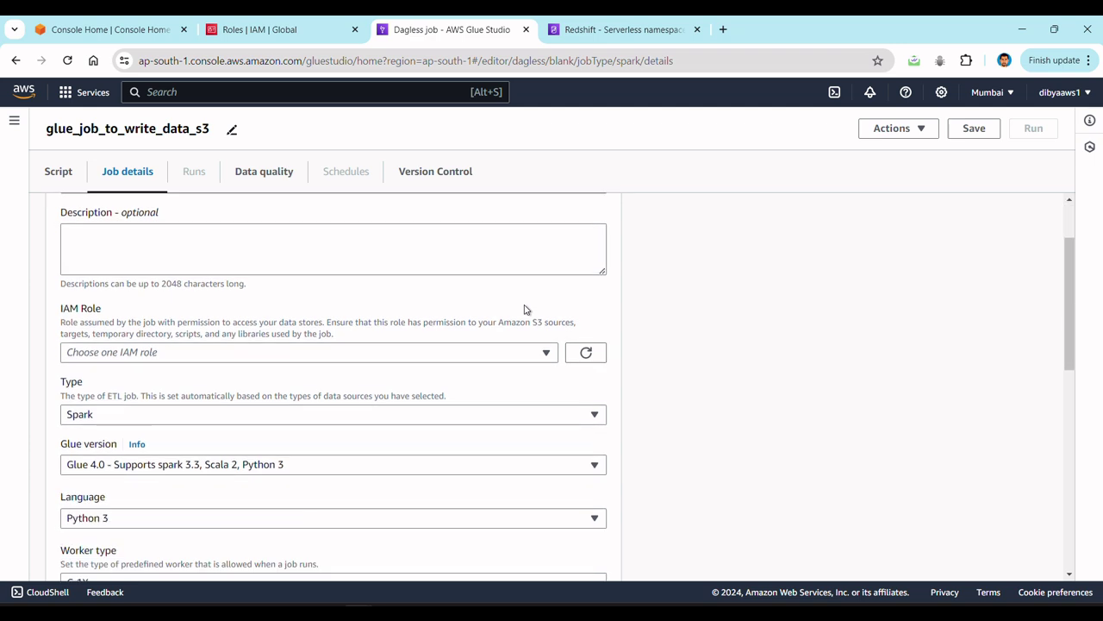
click(401, 356)
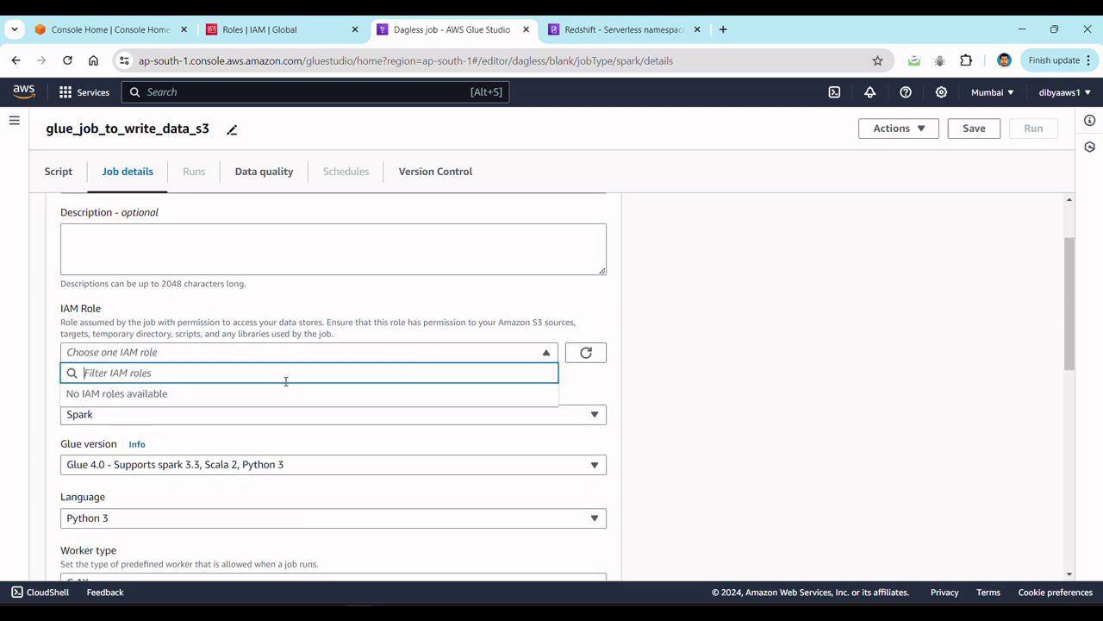
click(247, 38)
click(413, 34)
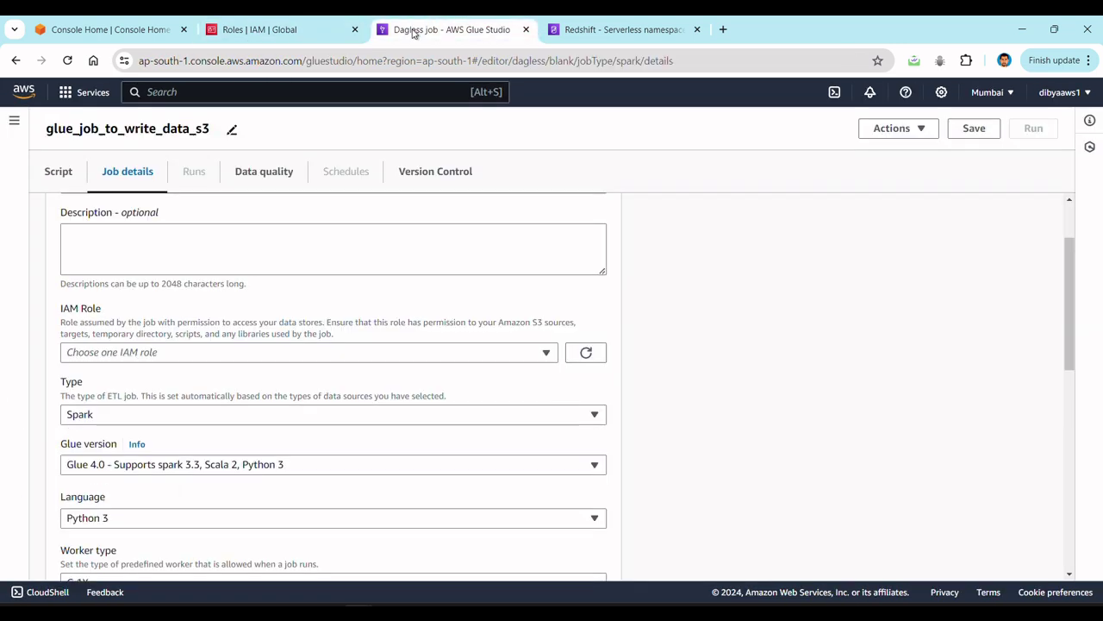
Step: Start a new IAM role with Glue as the trusted AWS service and use case, and continue to its permissions
click(285, 32)
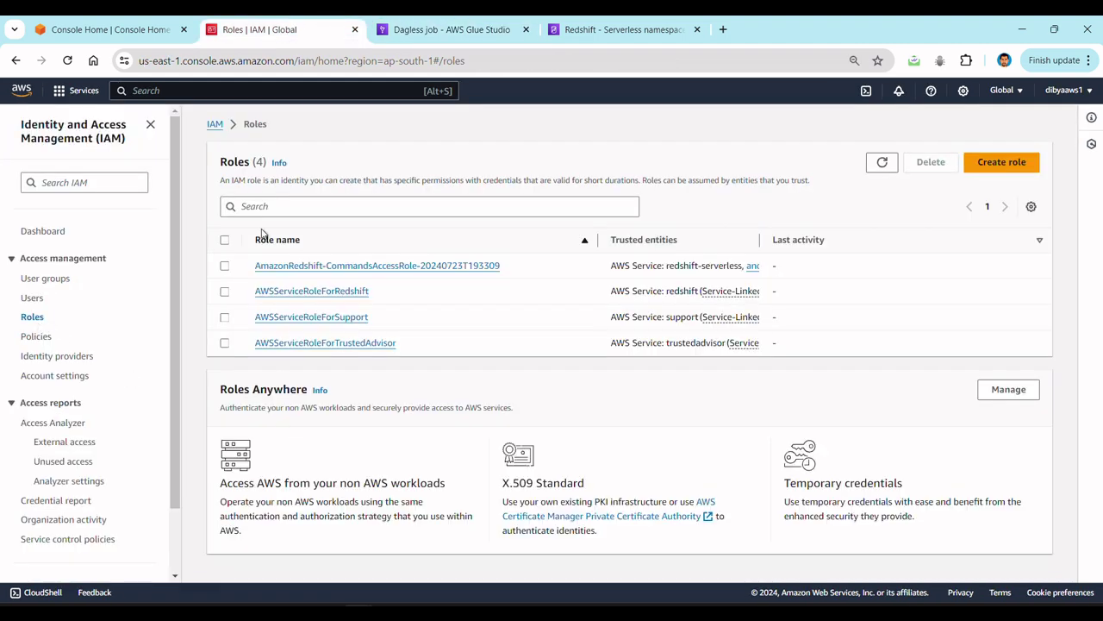
click(302, 206)
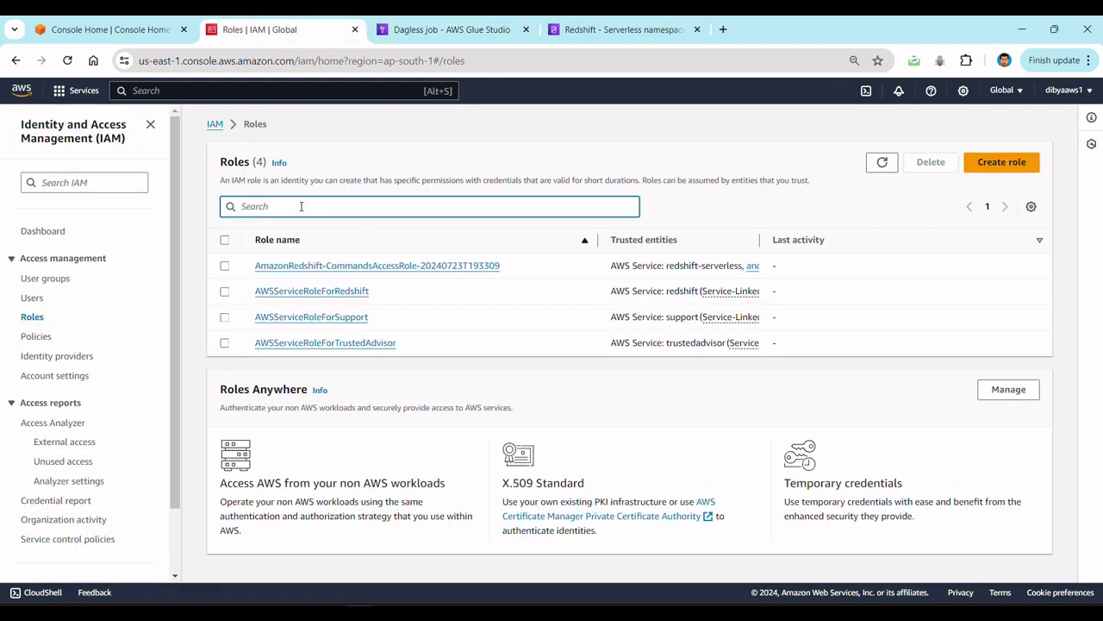
click(1000, 165)
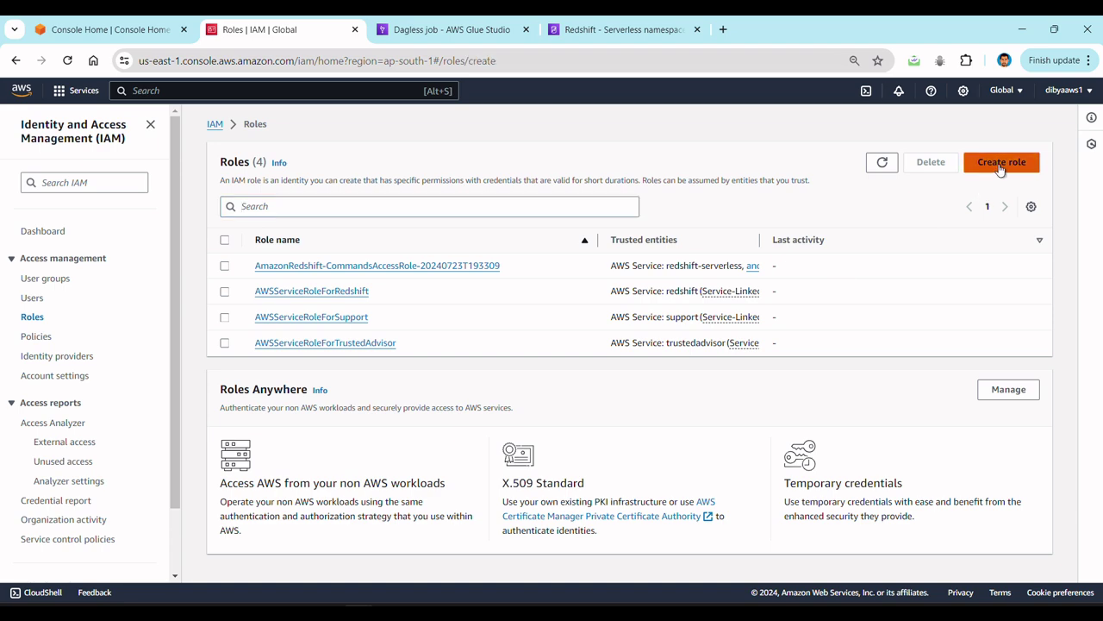
click(401, 488)
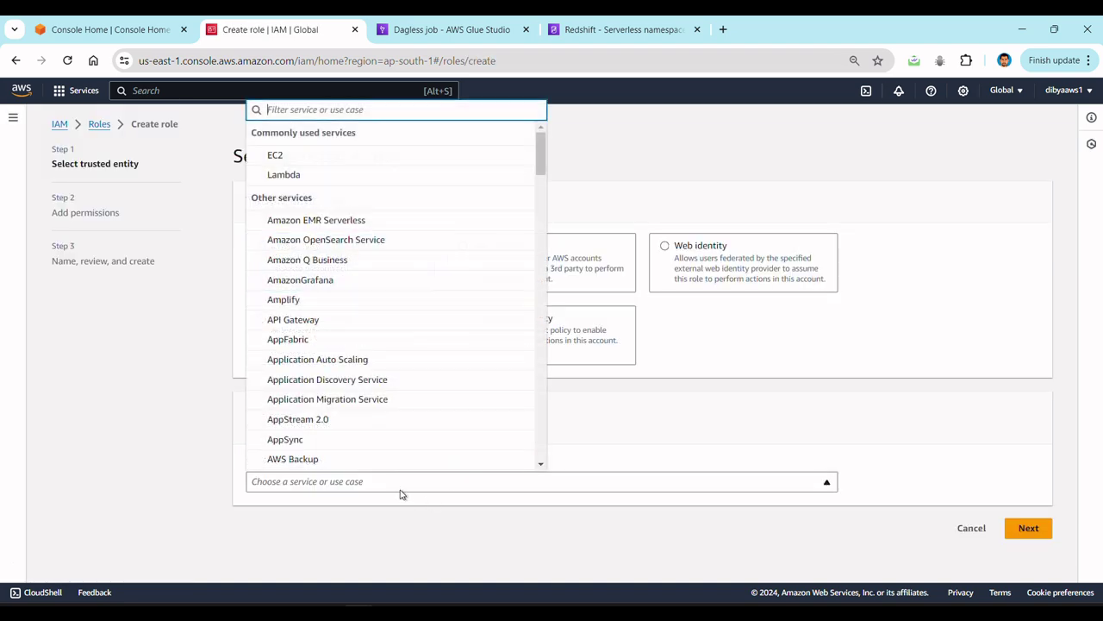
text(glu)
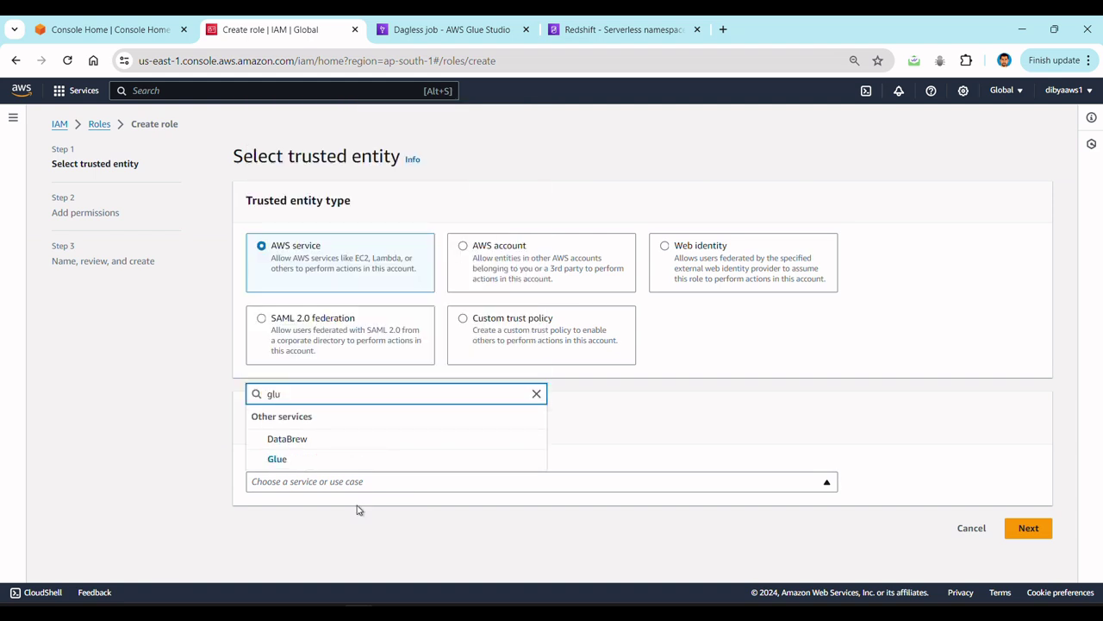
click(282, 461)
scroll(540, 565, down, 1)
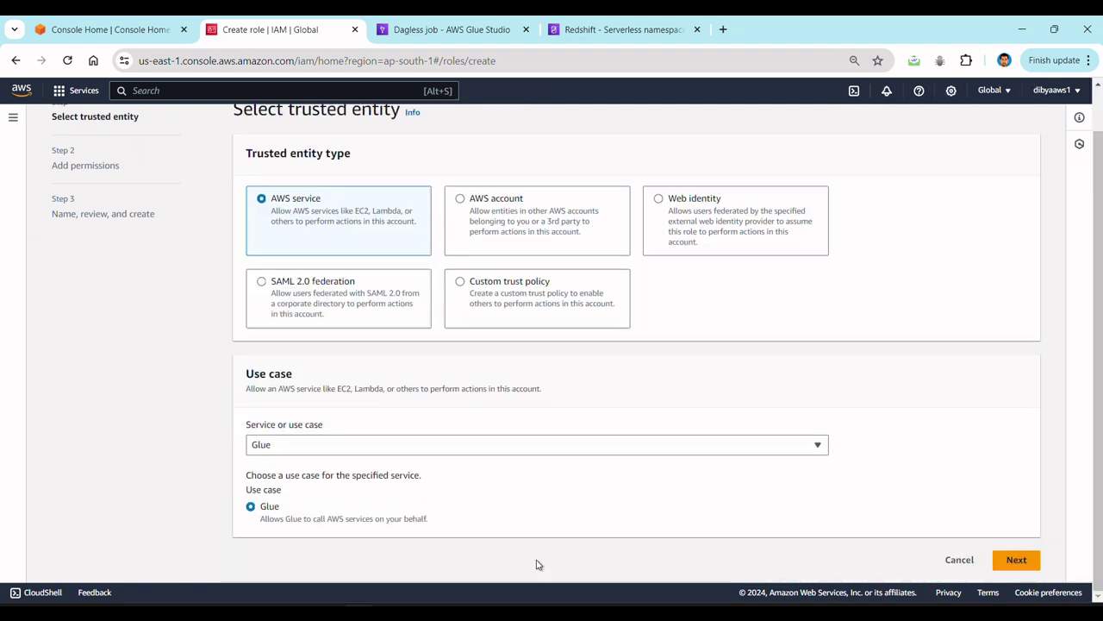
click(1023, 571)
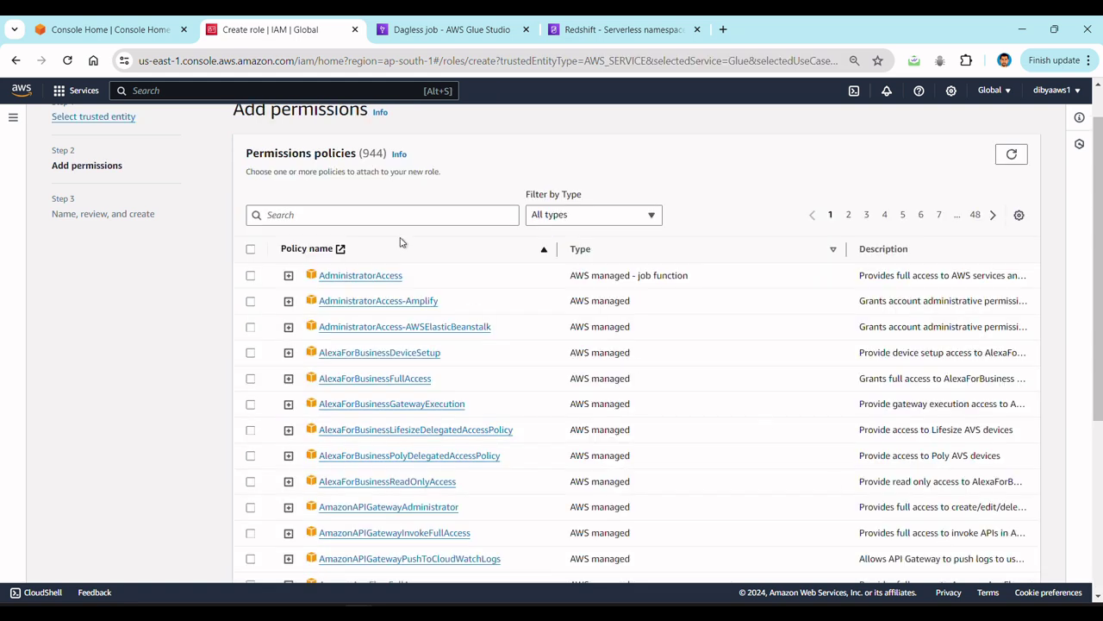
Step: Find the Redshift policies, attach AmazonRedshiftFullAccess to the new role, and continue to the naming and review stage
click(353, 213)
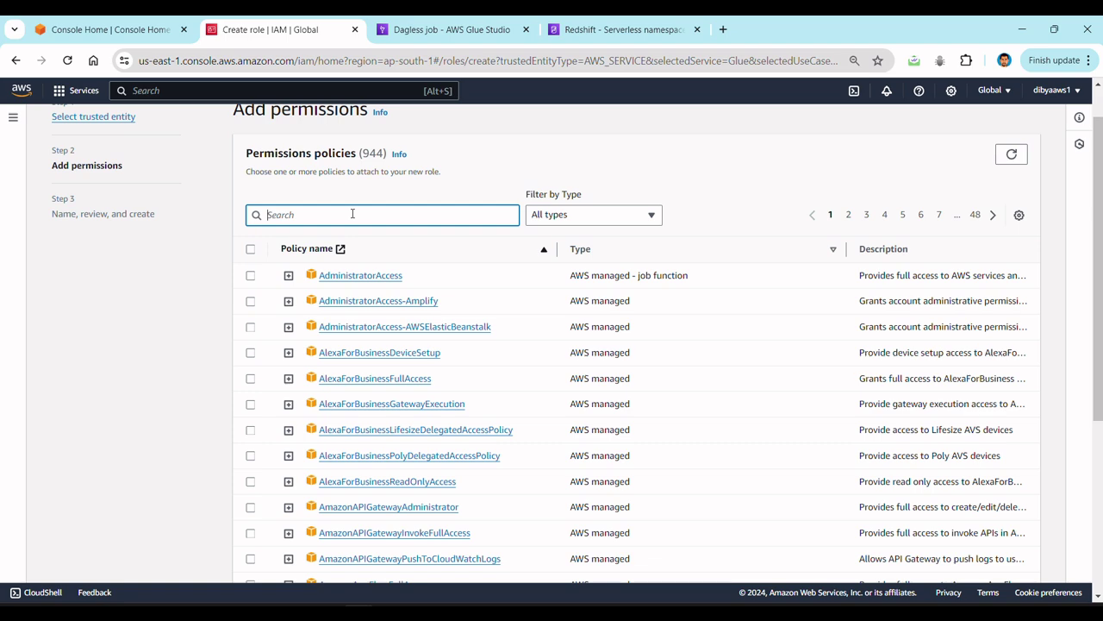
text(red)
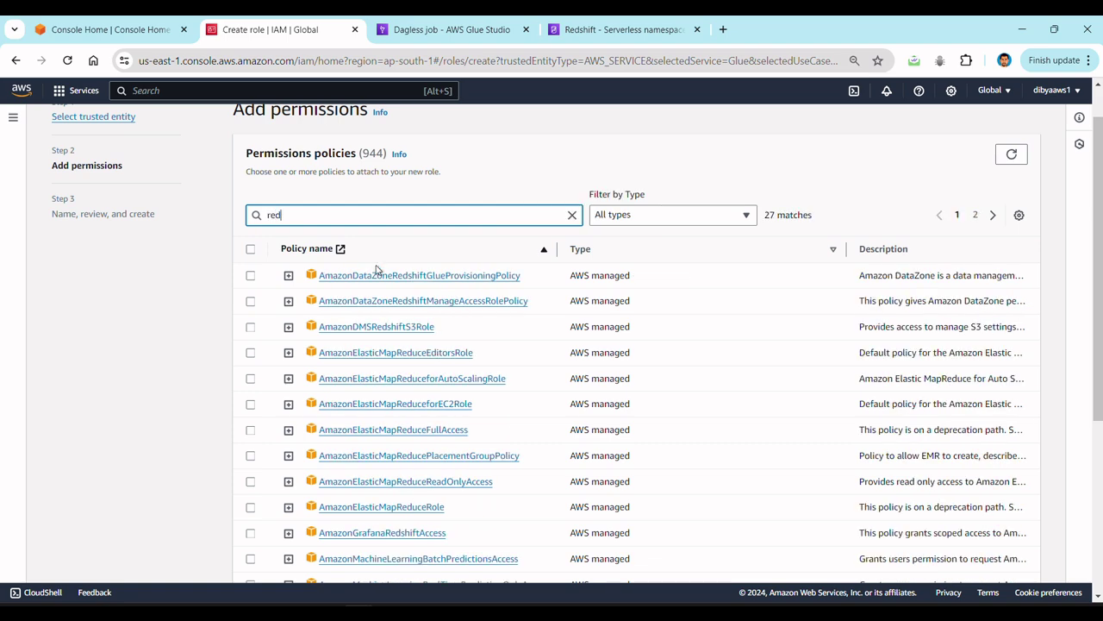
scroll(394, 401, down, 3)
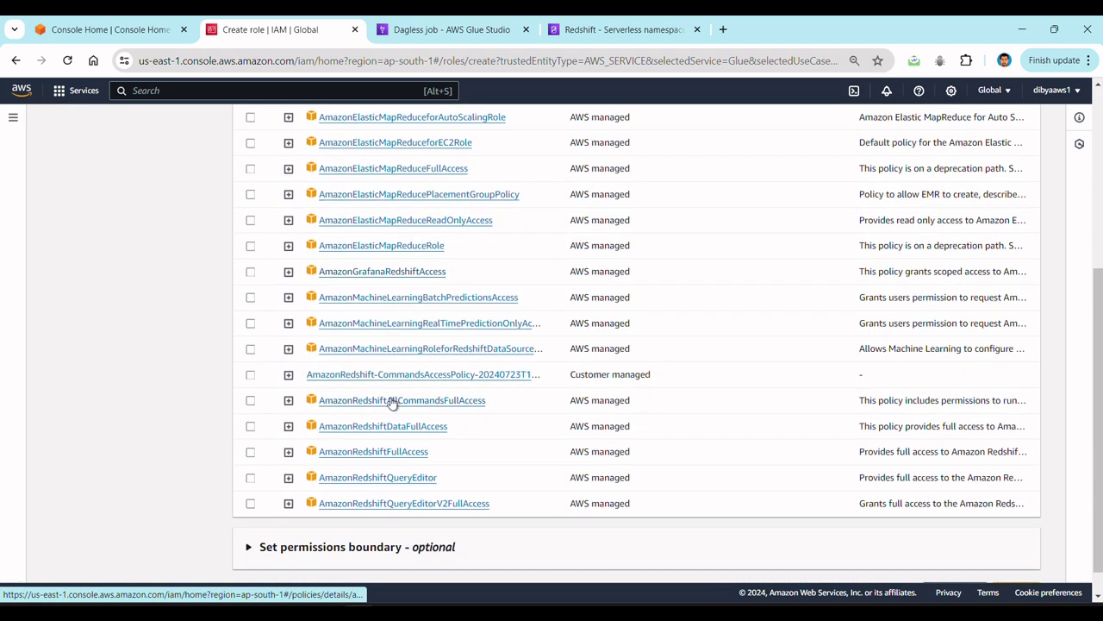
click(251, 453)
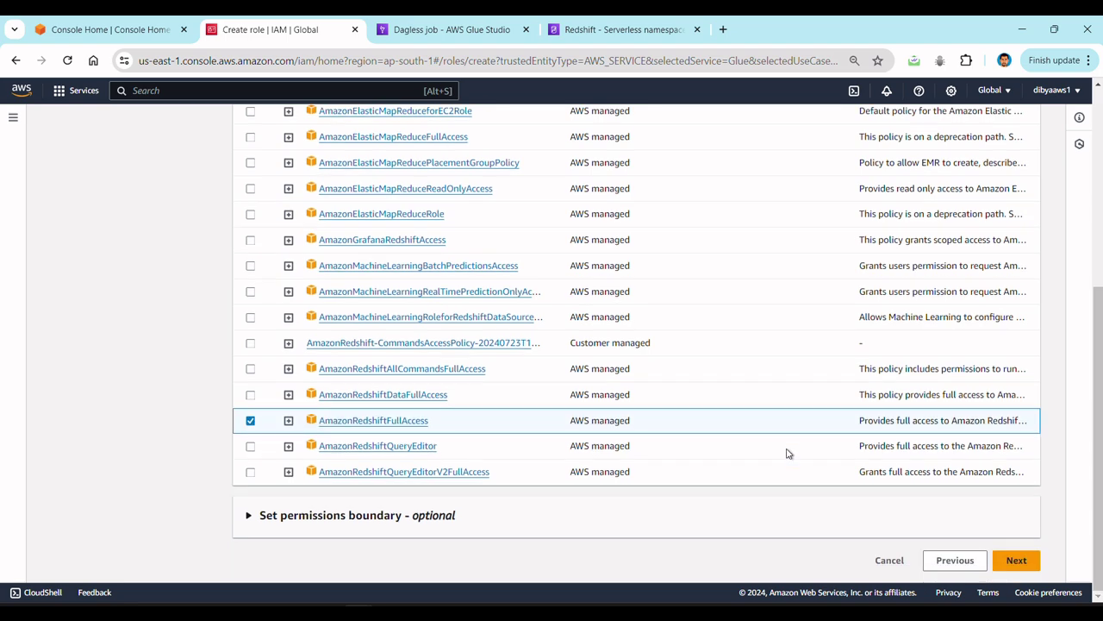
click(1016, 562)
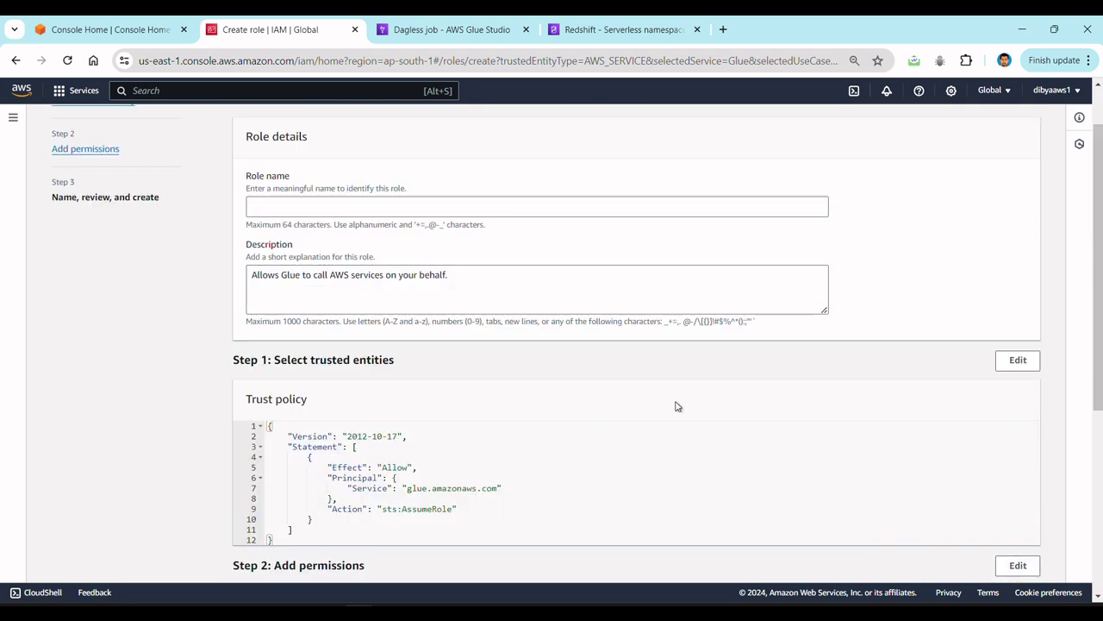
Step: Name the role glue_role and create it with the Glue trust policy and selected Redshift permissions
scroll(678, 406, down, 2)
scroll(541, 246, up, 1)
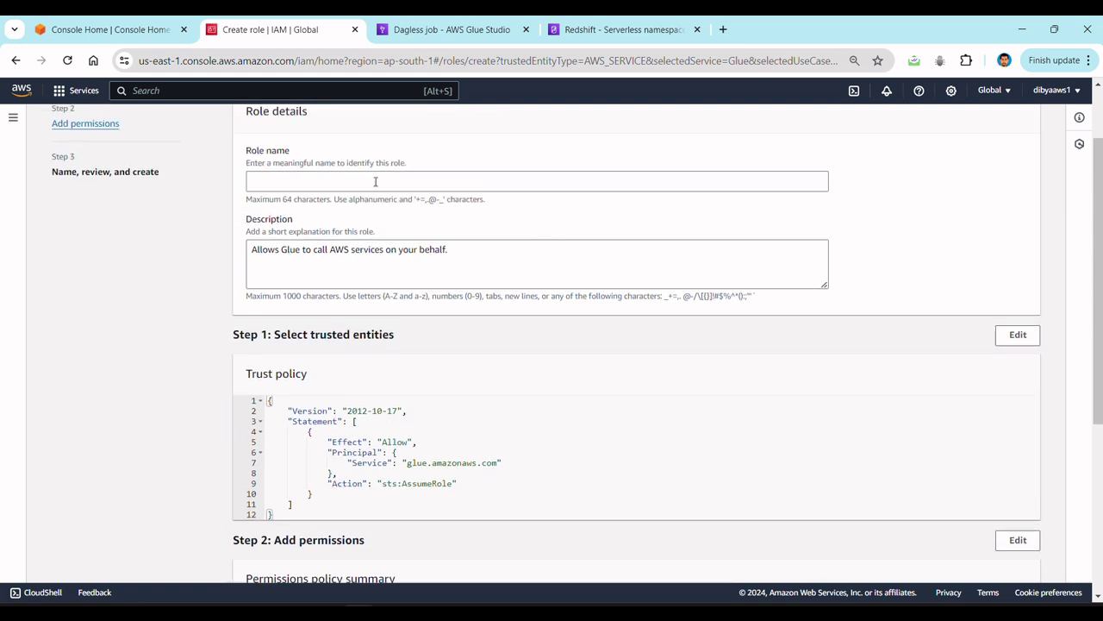
click(363, 179)
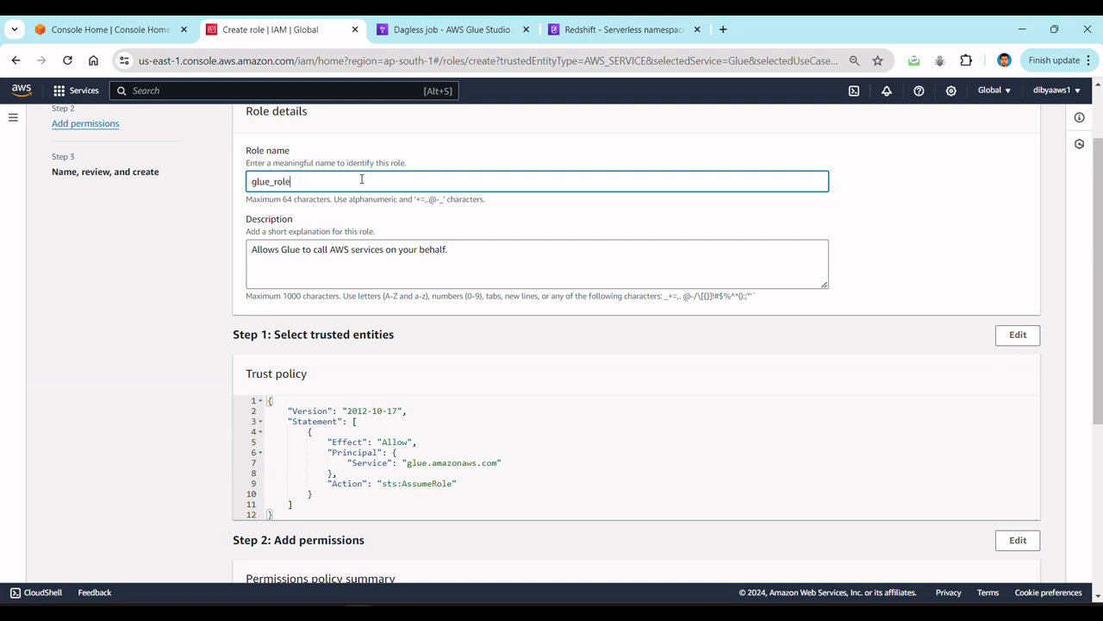
scroll(362, 179, down, 5)
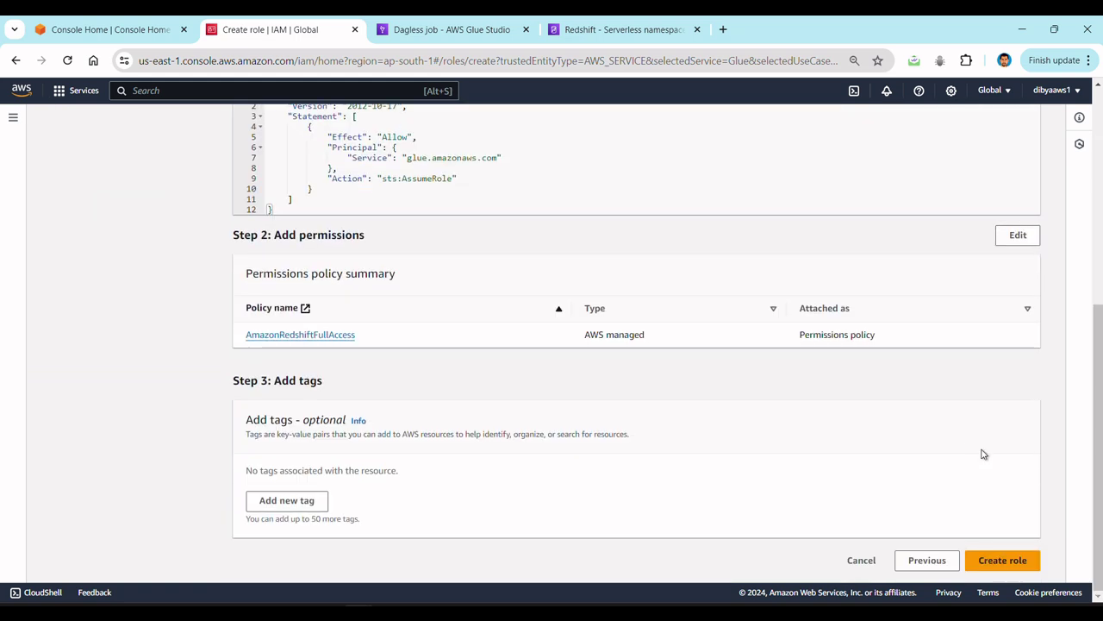
click(998, 562)
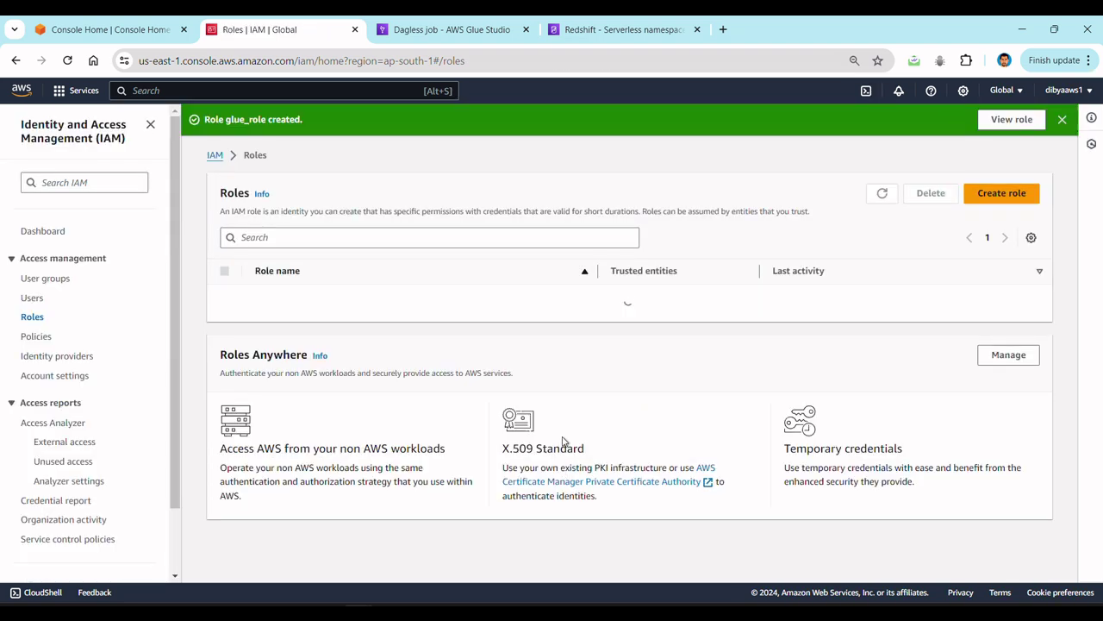
Step: In AWS Glue Studio, refresh the IAM roles available to glue_job_to_write_data_s3, assign glue_role, and save the job
click(397, 33)
click(257, 353)
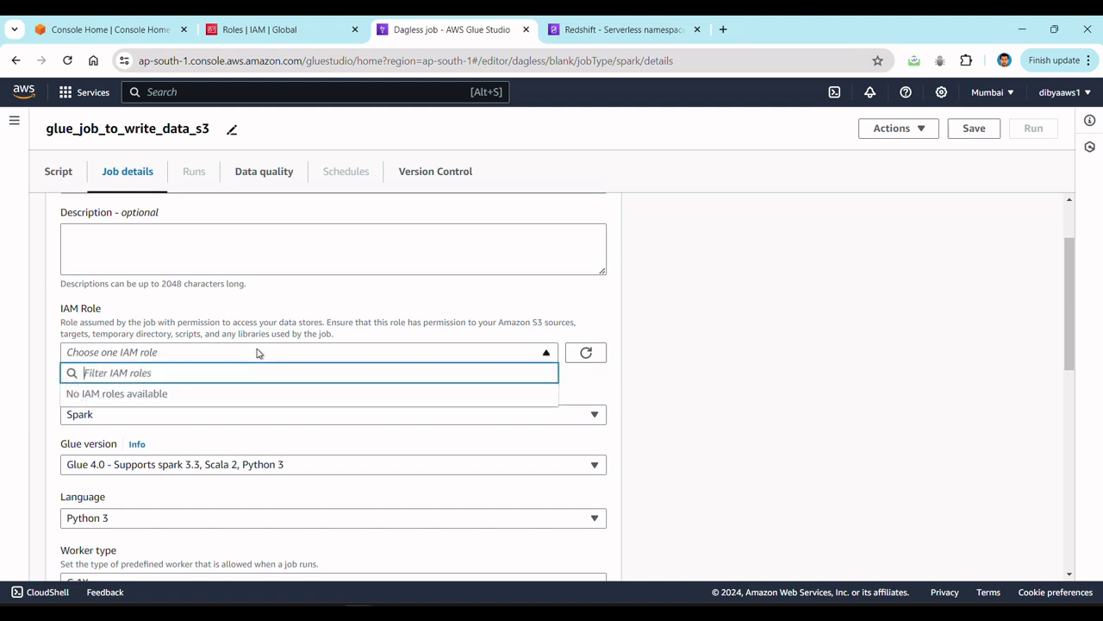
click(586, 352)
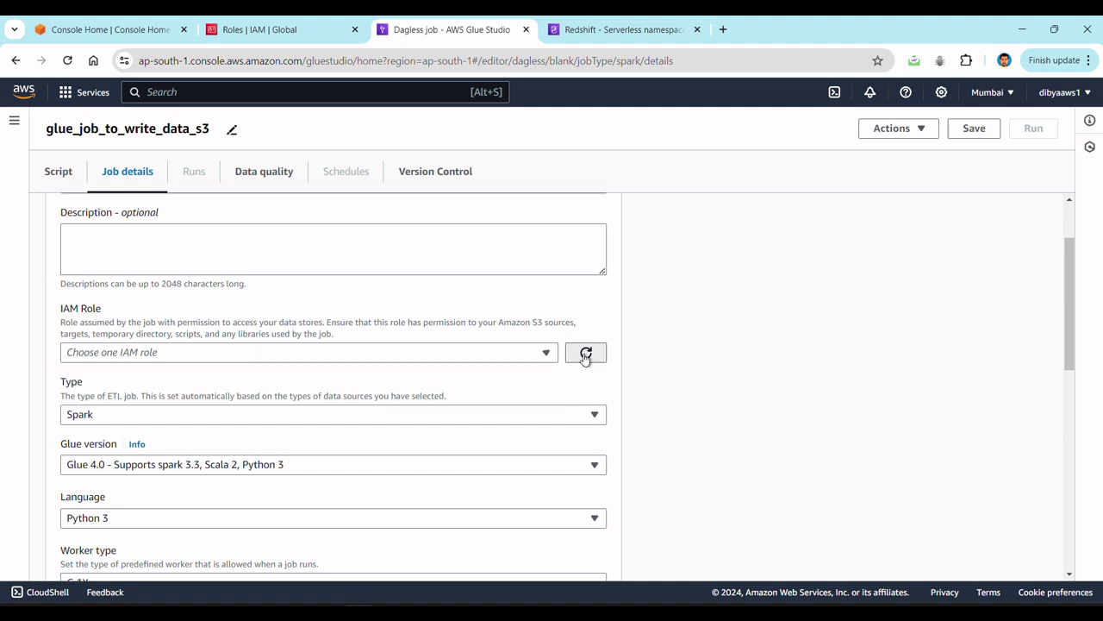
click(528, 355)
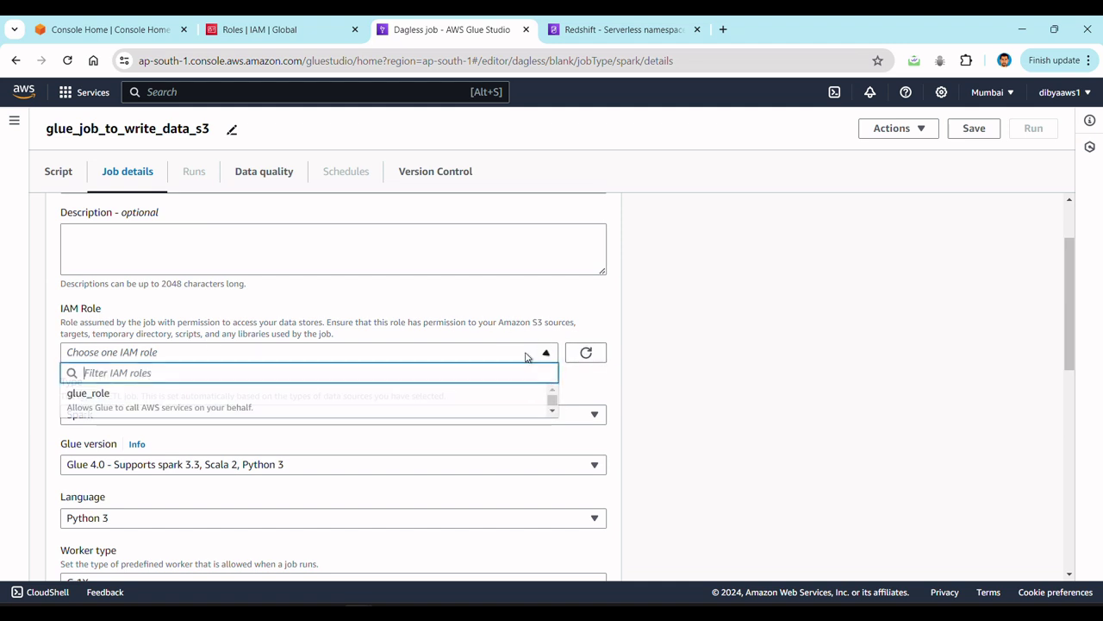
click(337, 399)
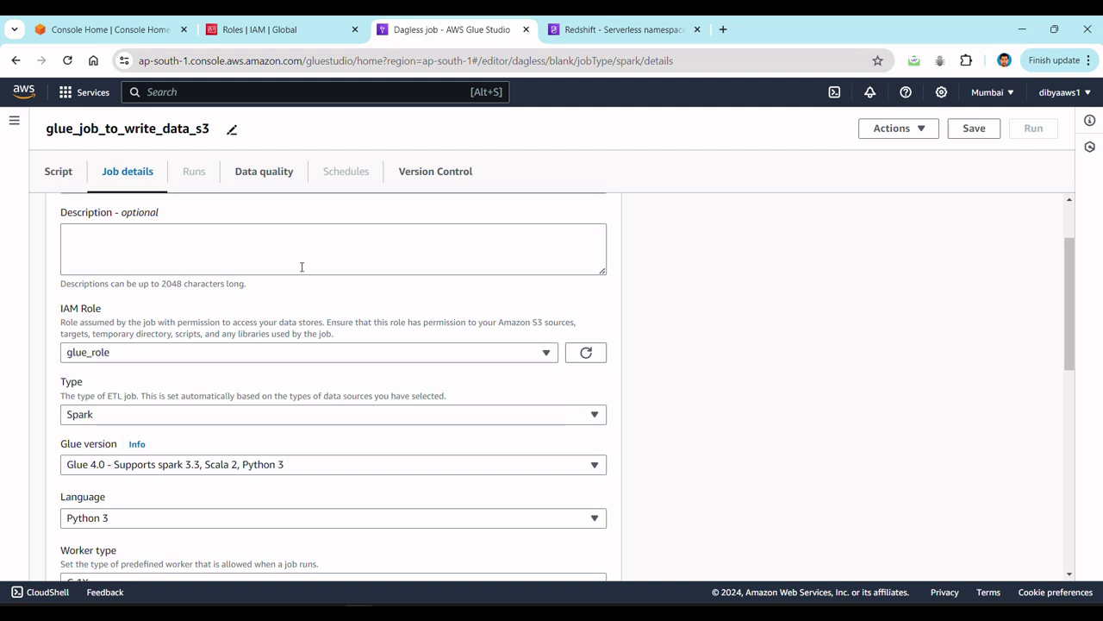
scroll(301, 266, down, 6)
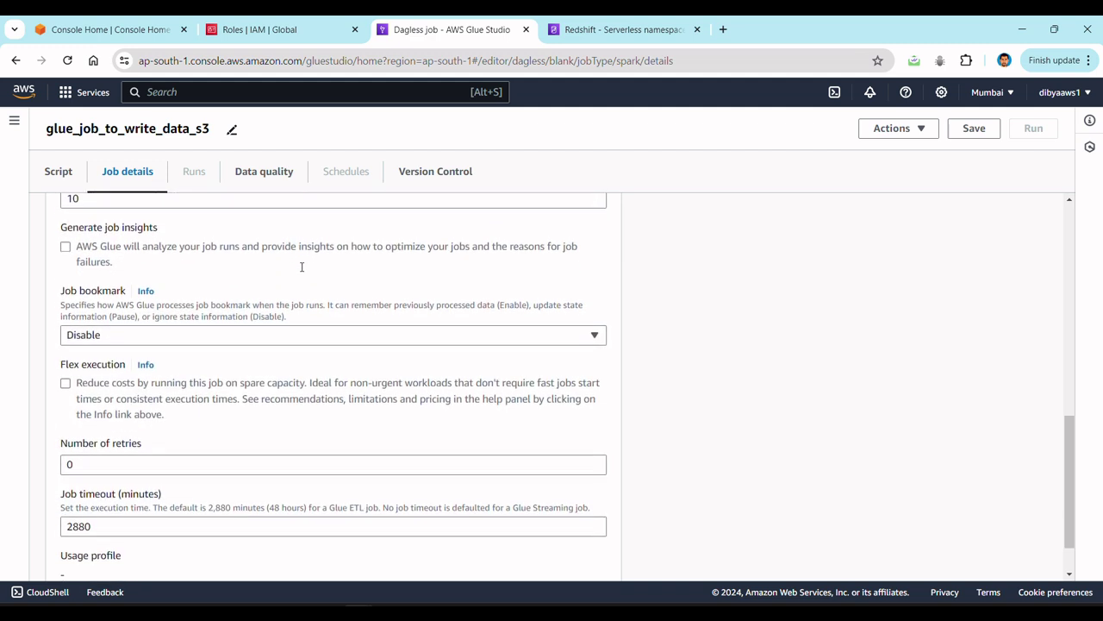
click(977, 129)
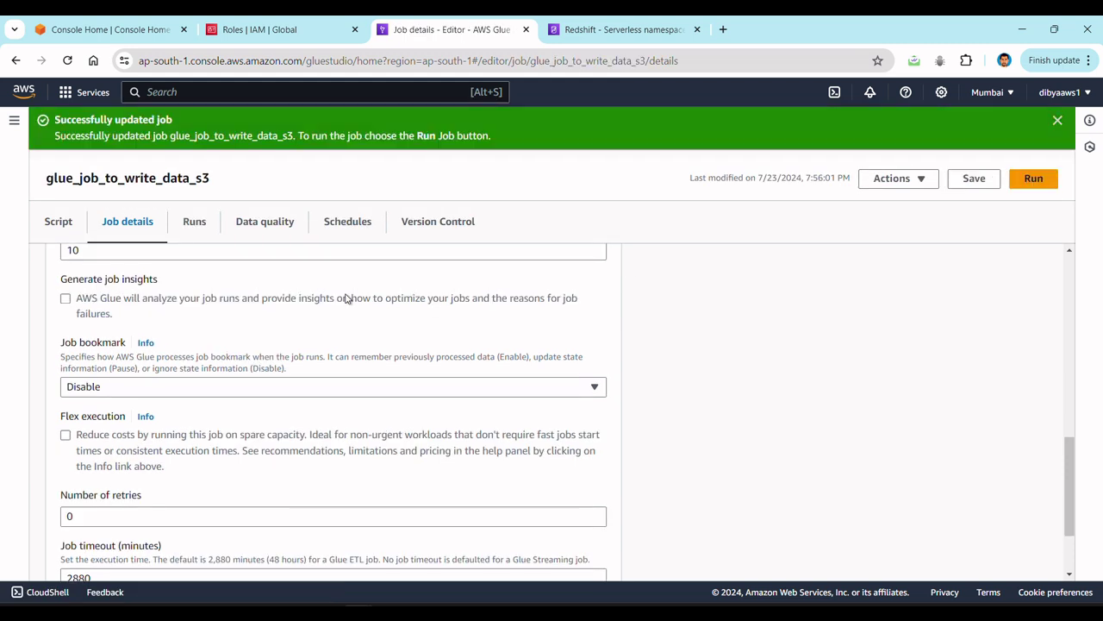
Step: Compare the saved Glue job's details with the general information and IAM role permissions of Redshift's default-namespace
scroll(338, 344, up, 1)
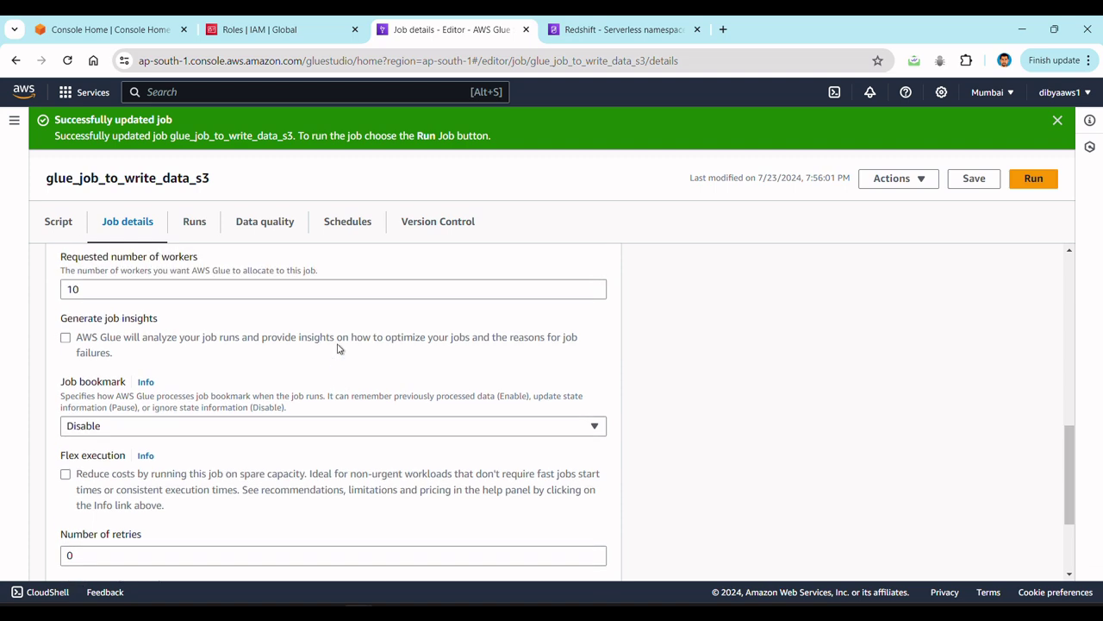
scroll(338, 344, up, 2)
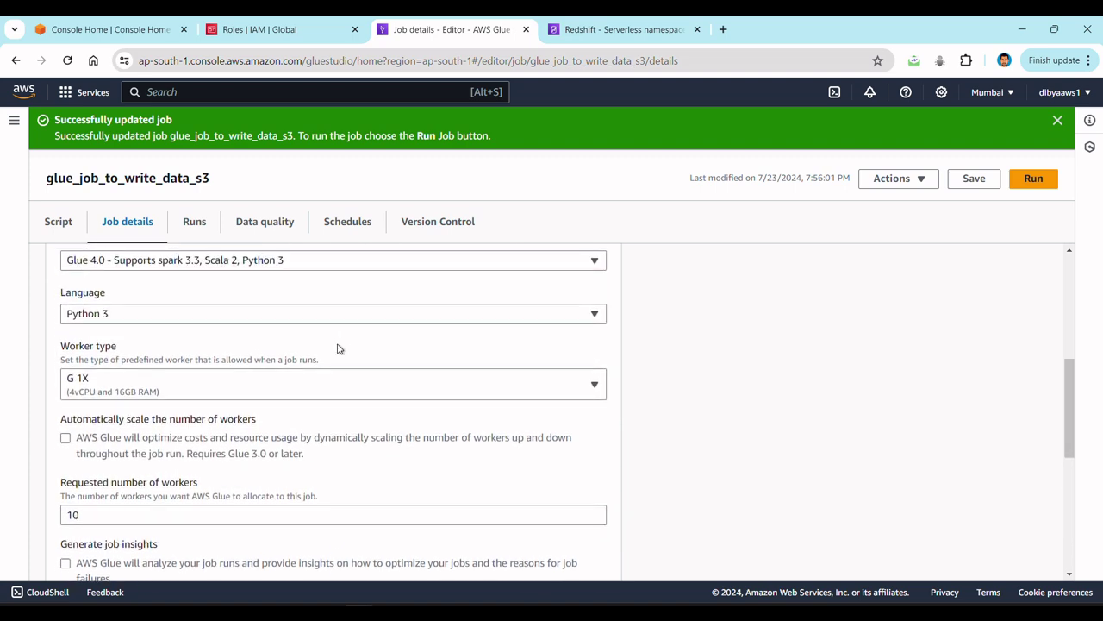
click(638, 29)
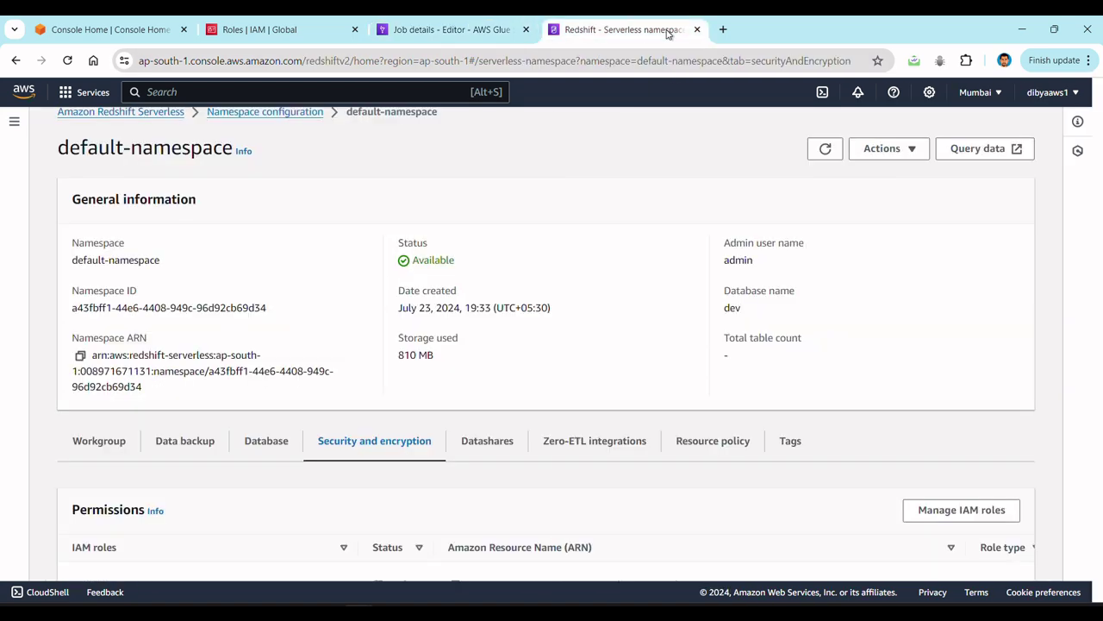
scroll(554, 295, up, 1)
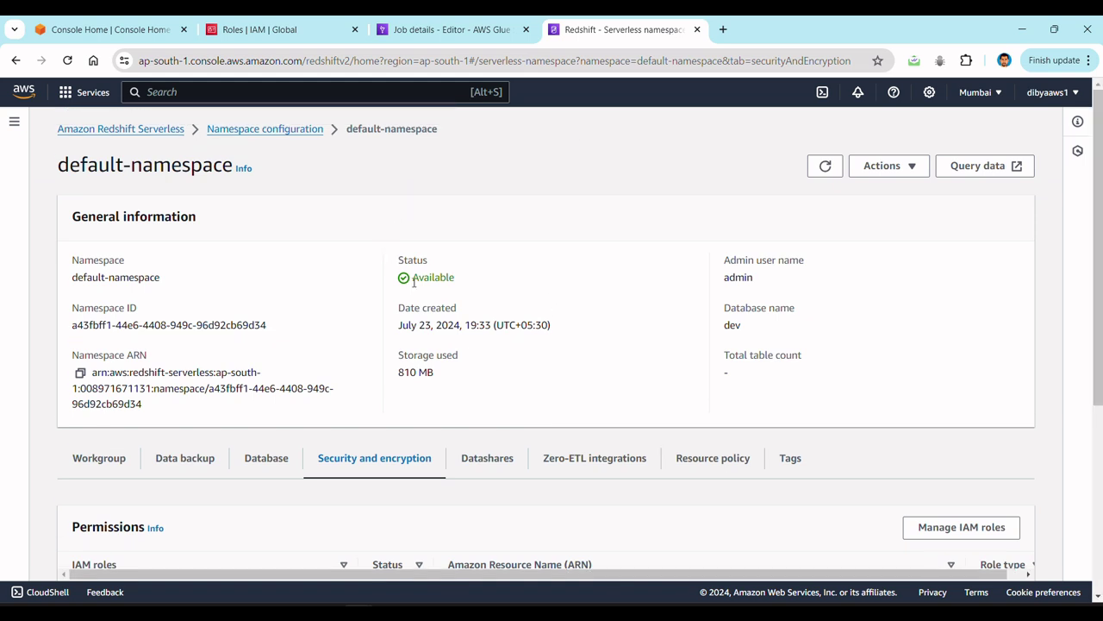
scroll(414, 282, down, 2)
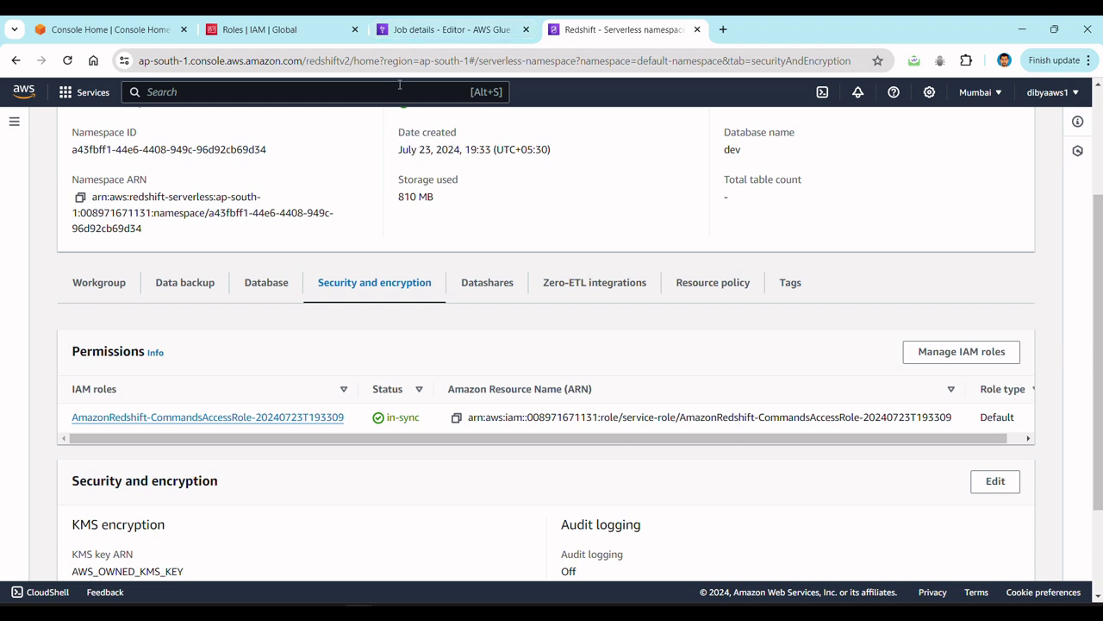
click(406, 35)
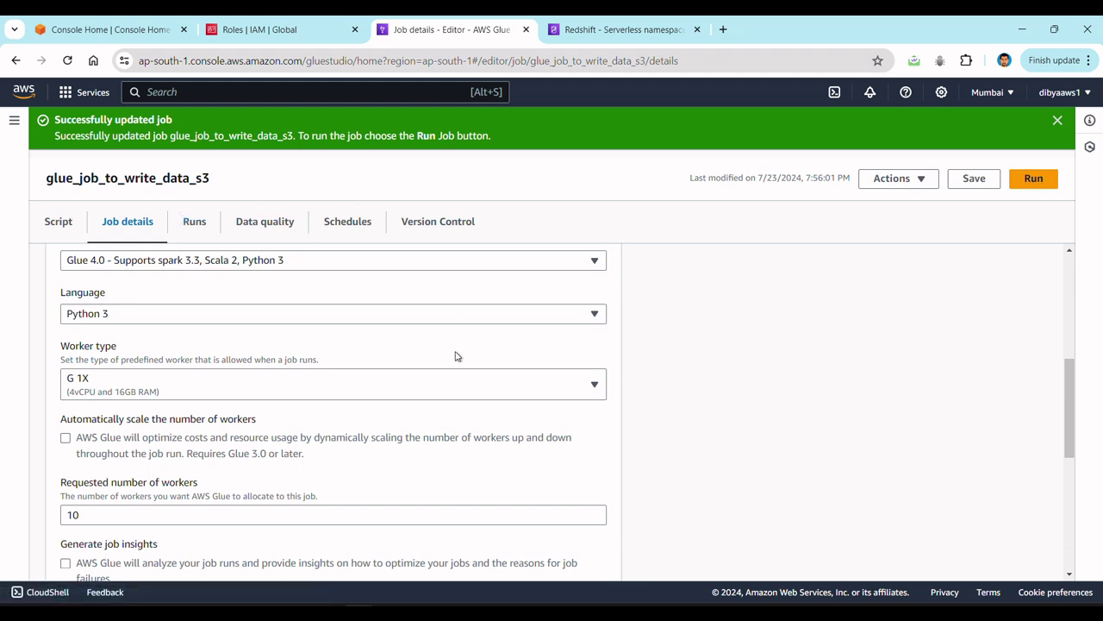
click(1057, 120)
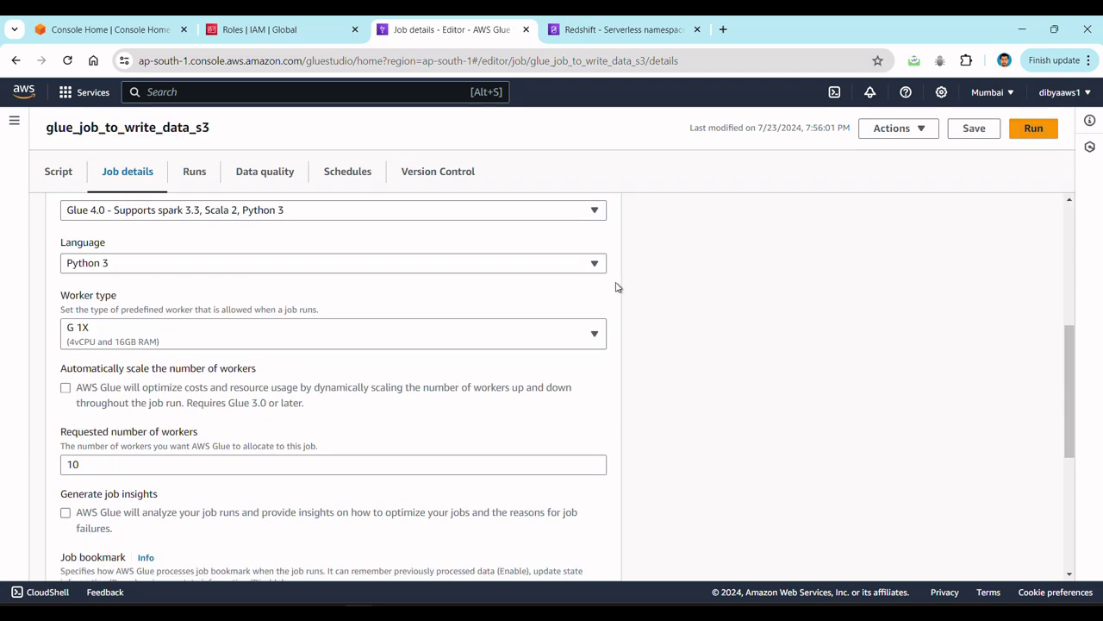
scroll(406, 306, up, 3)
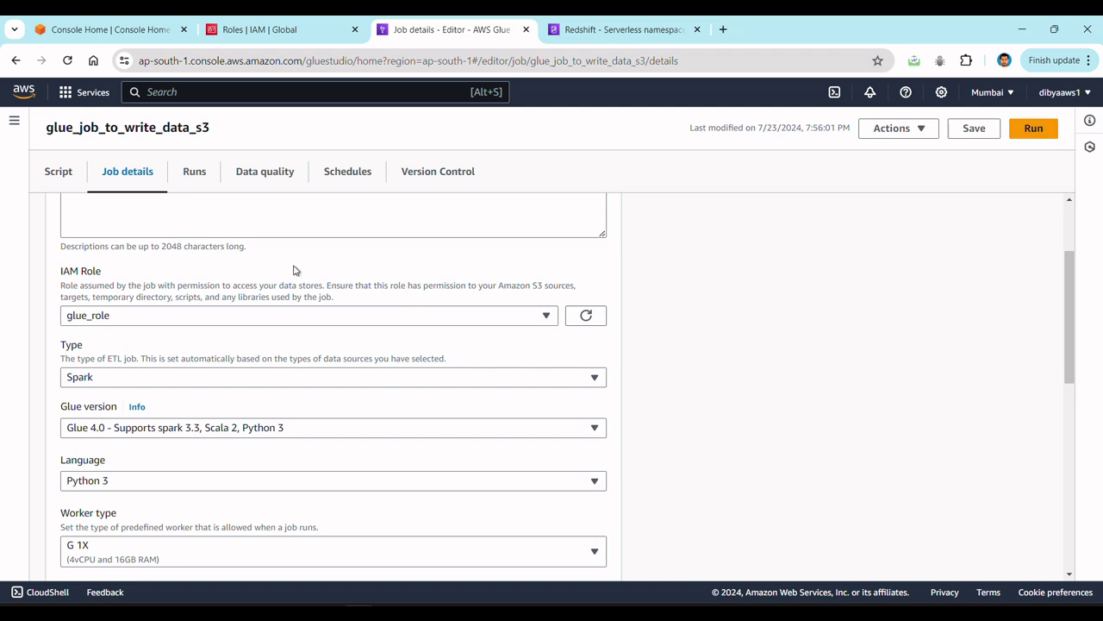
scroll(240, 258, up, 2)
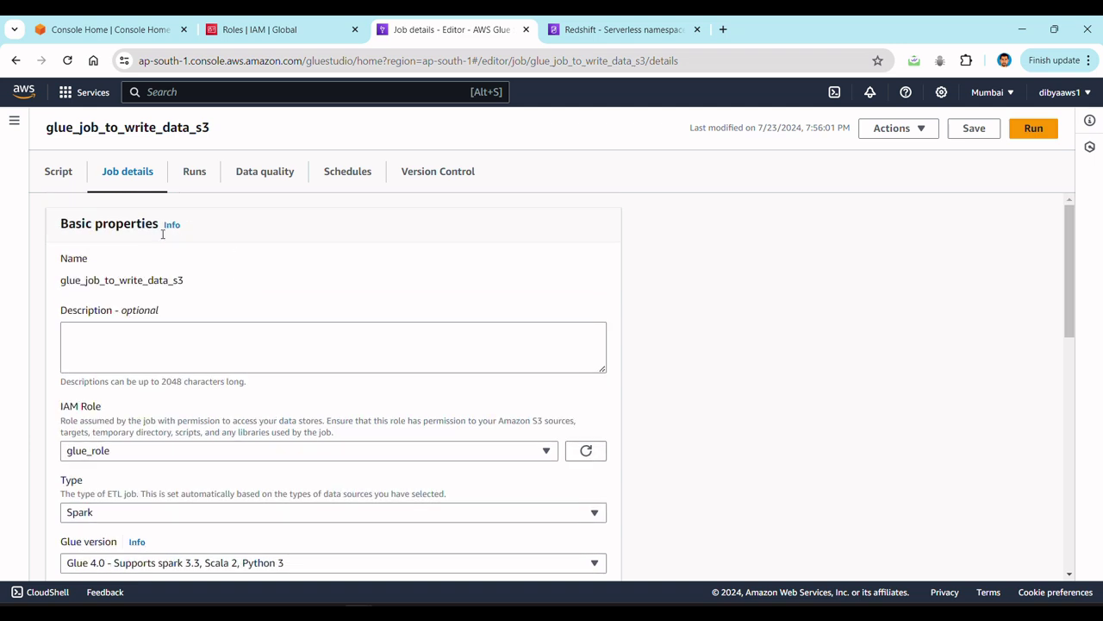
click(677, 33)
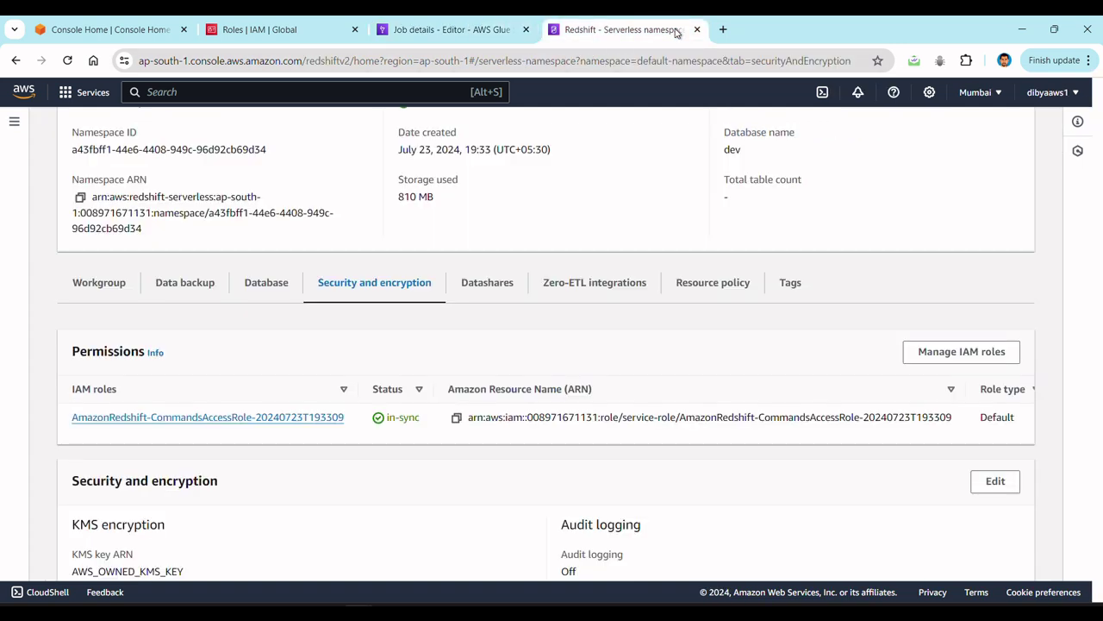
scroll(397, 328, up, 2)
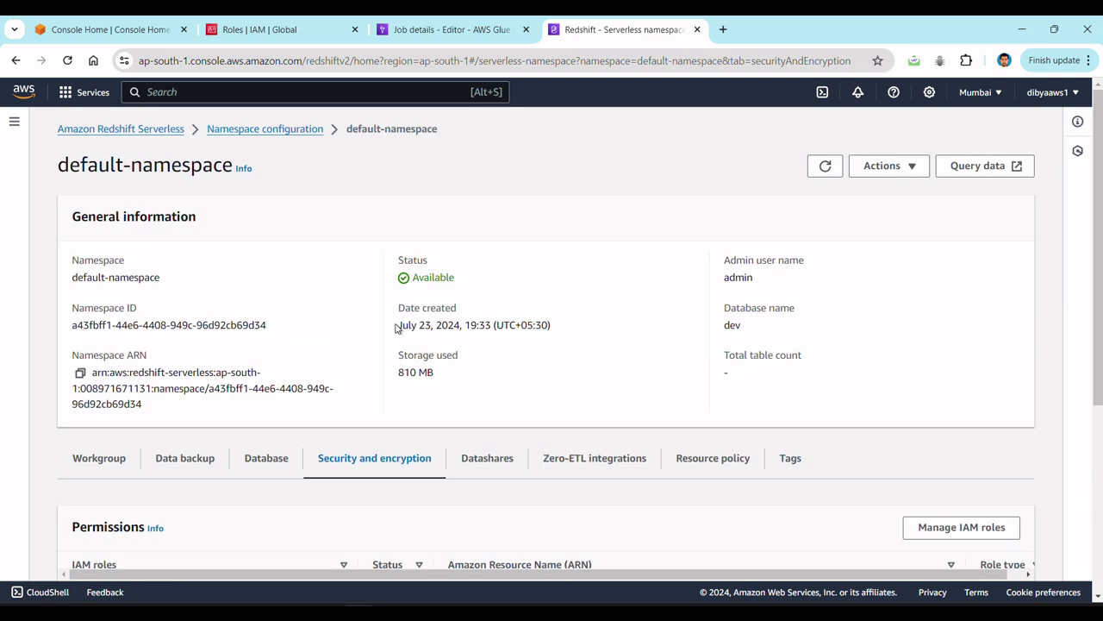
scroll(397, 328, down, 2)
scroll(394, 327, up, 1)
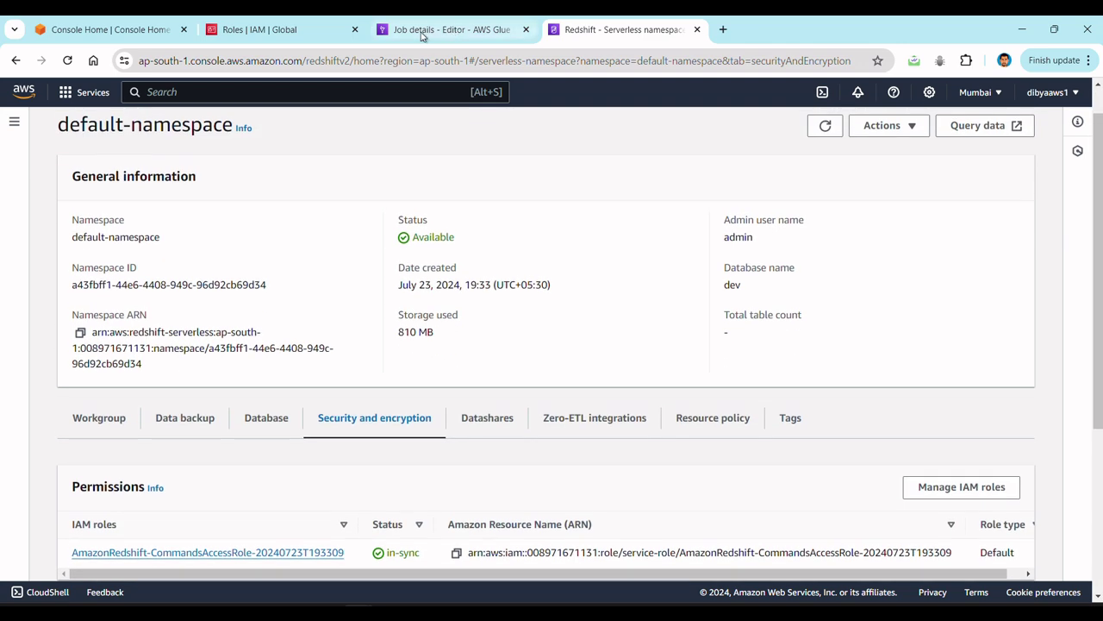
Step: Return to glue_job_to_write_data_s3 and review its basic properties, including the IAM role, job type, Glue version and language
click(422, 32)
scroll(335, 337, down, 1)
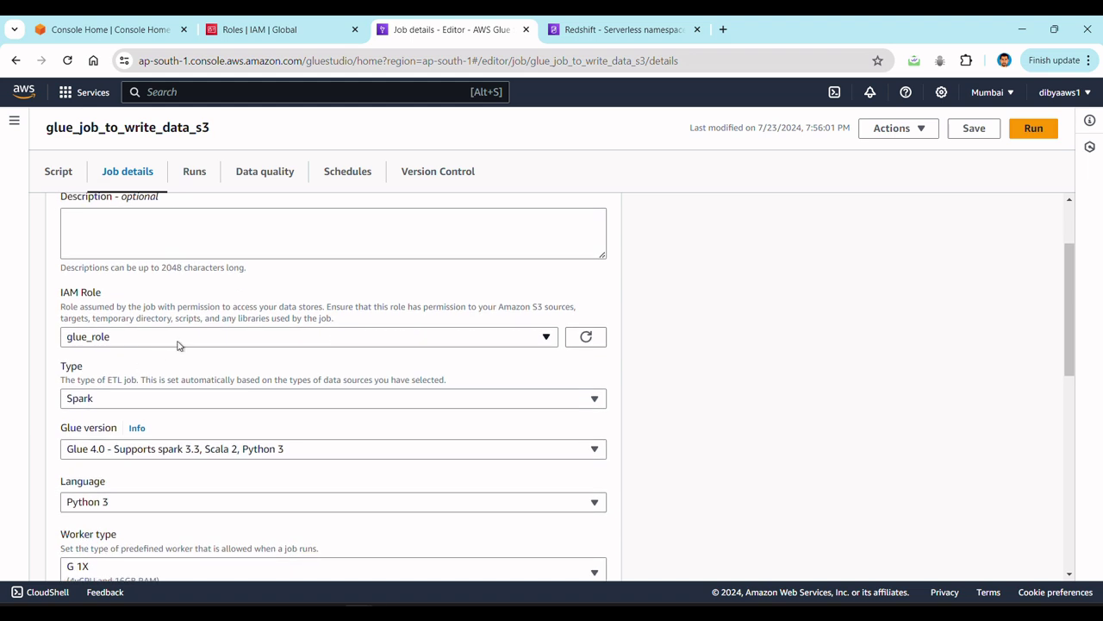
scroll(179, 345, down, 1)
scroll(178, 345, up, 3)
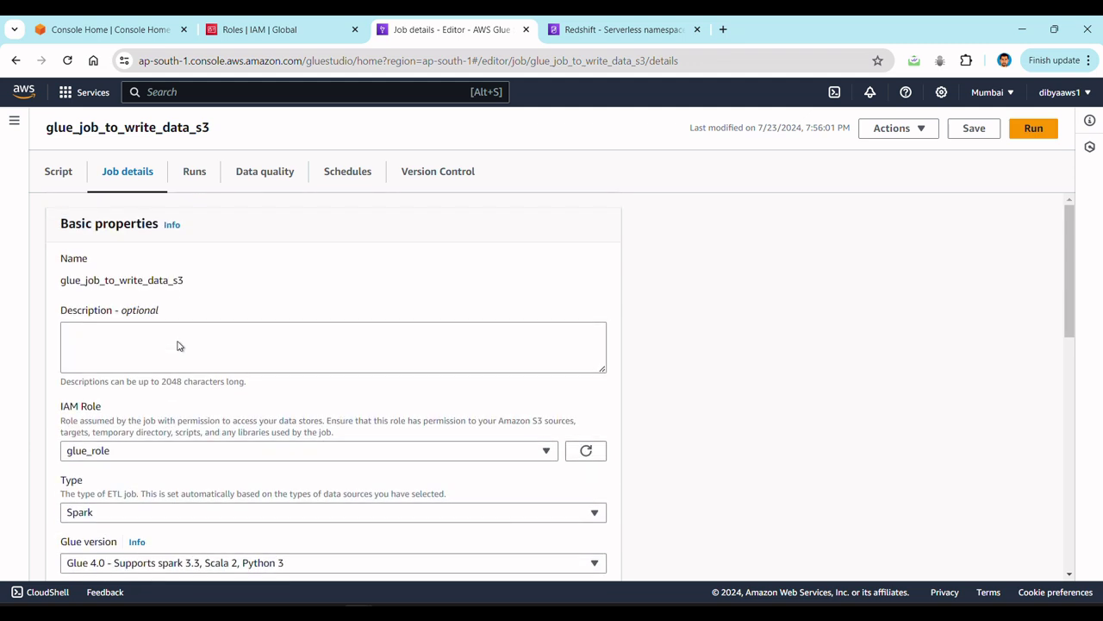
scroll(179, 345, down, 1)
scroll(178, 345, down, 1)
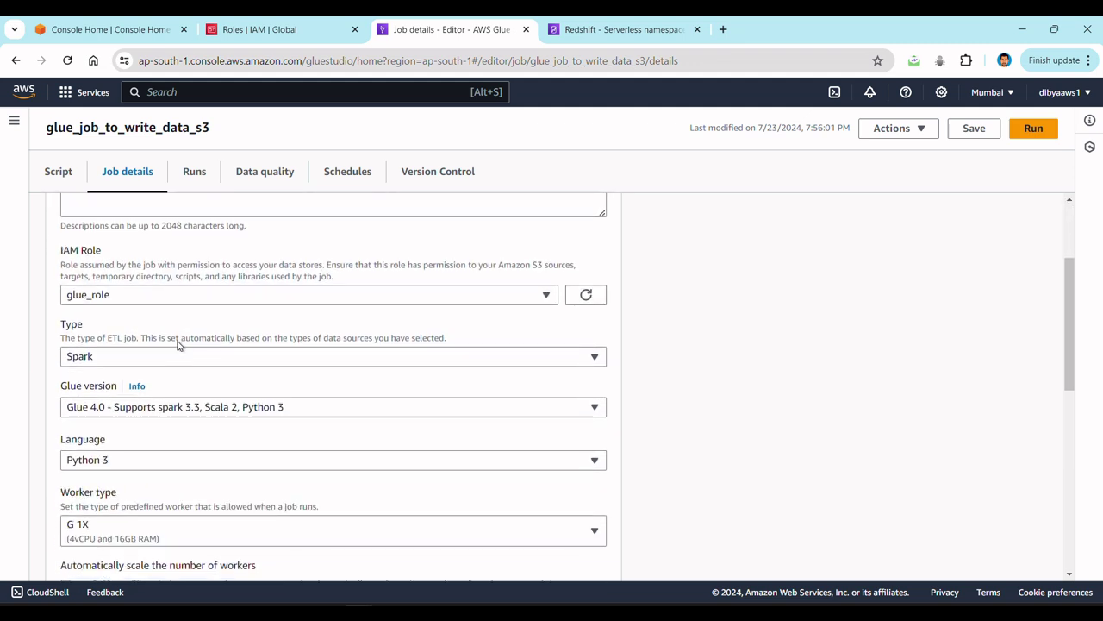
scroll(178, 345, up, 2)
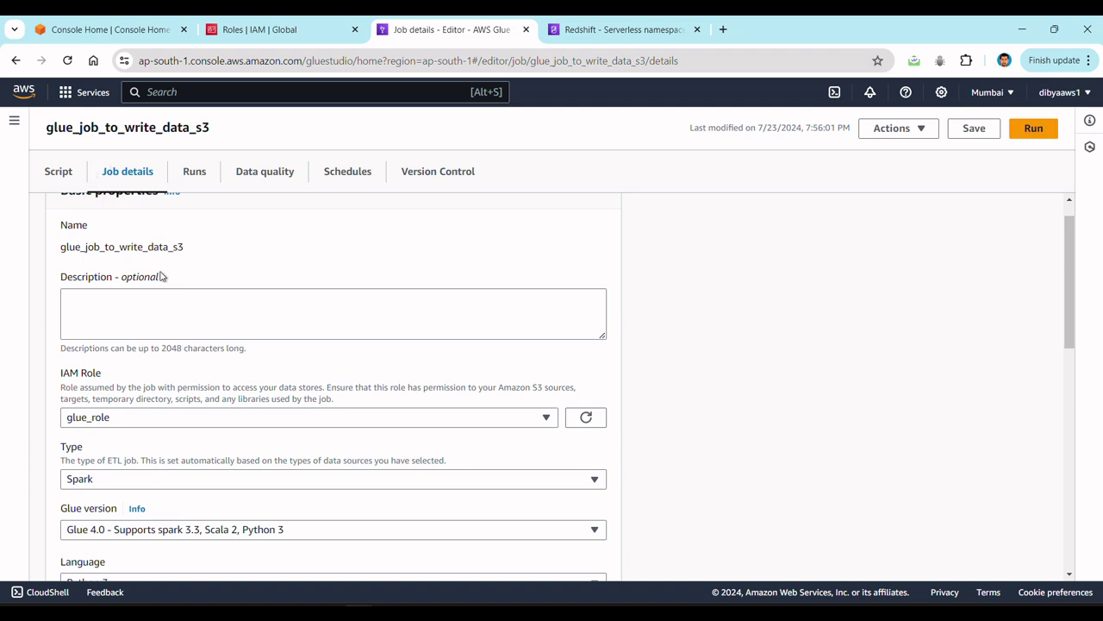
scroll(216, 345, up, 1)
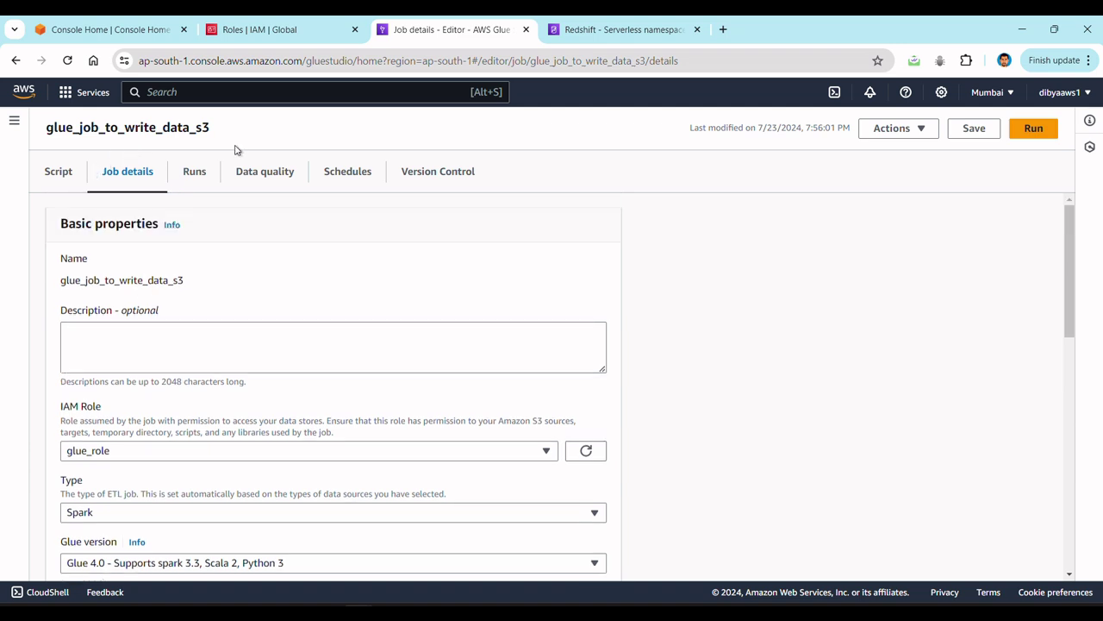
scroll(238, 237, down, 1)
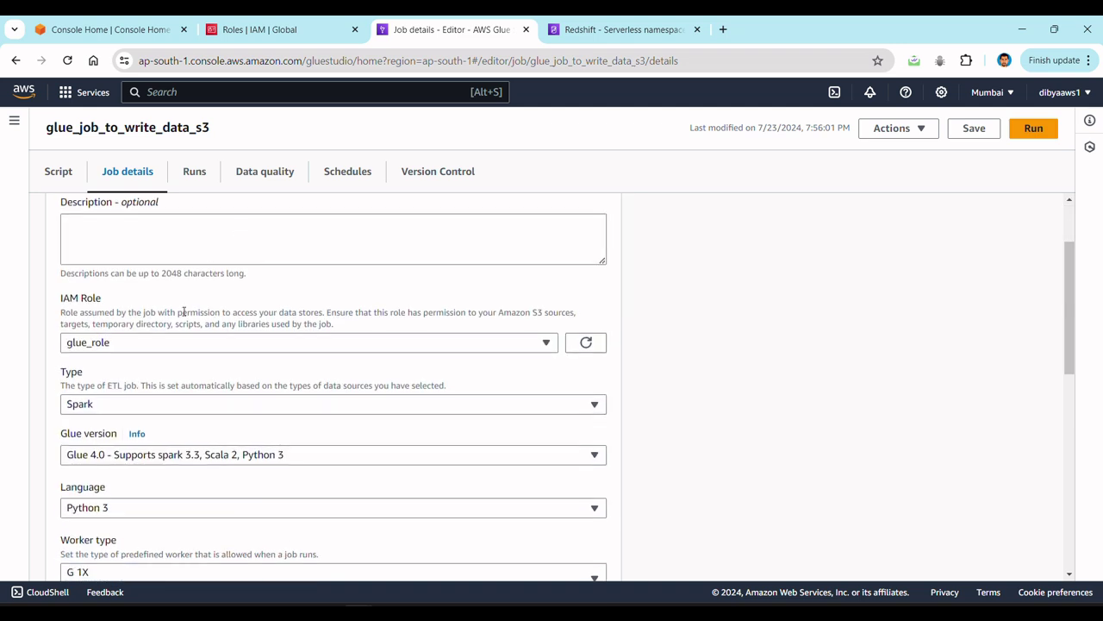
Step: Open glue_role in the IAM roles list and review its attached permissions policies
click(252, 31)
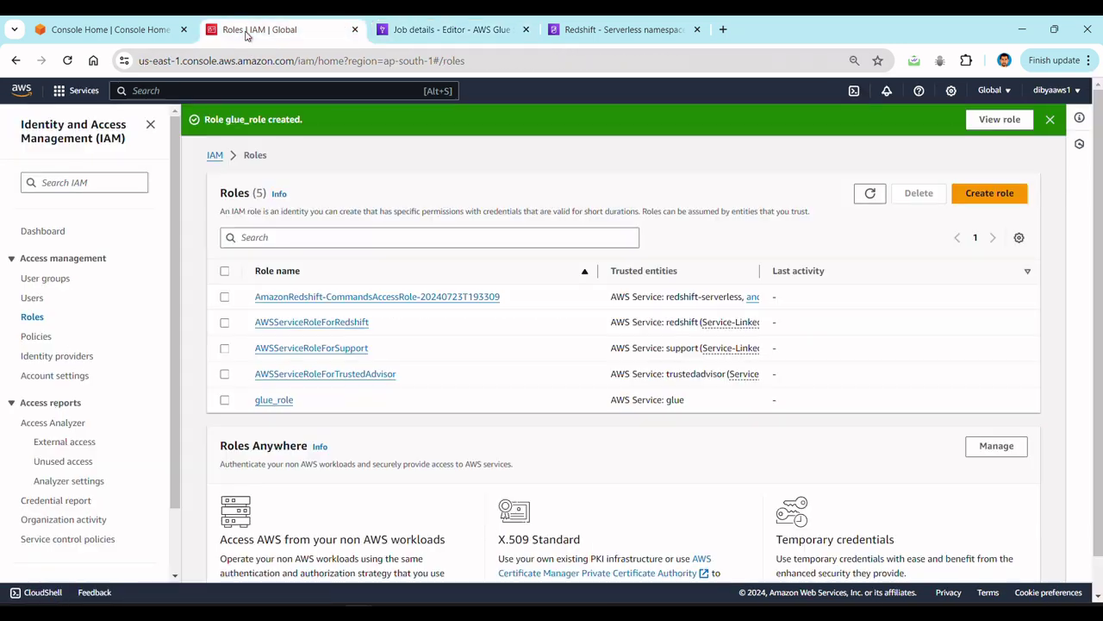
click(275, 403)
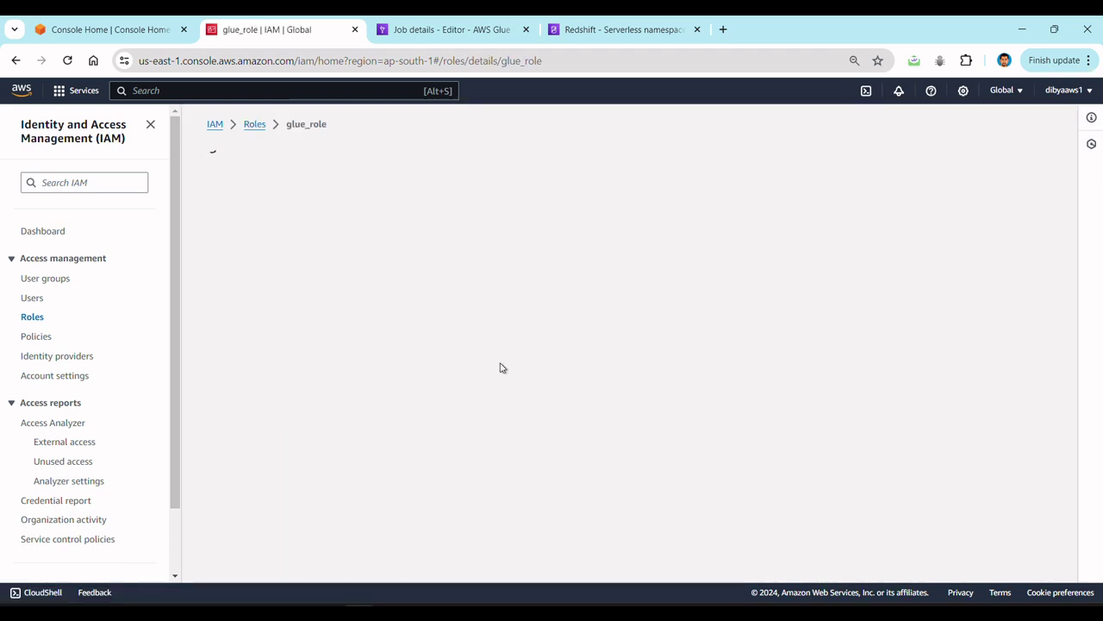
scroll(501, 368, down, 1)
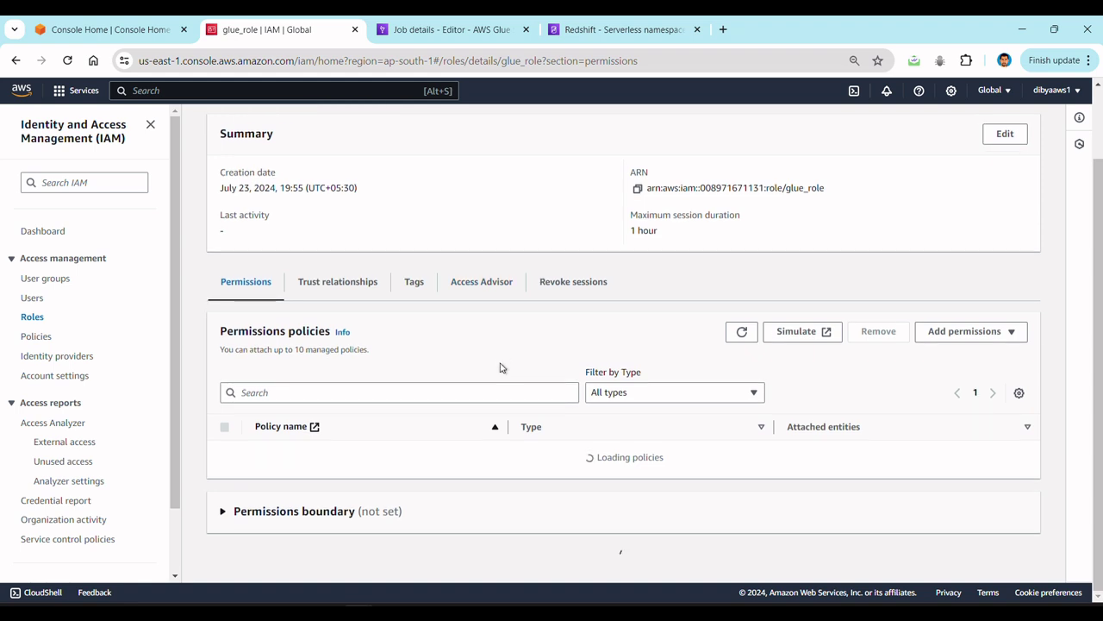
scroll(501, 368, down, 2)
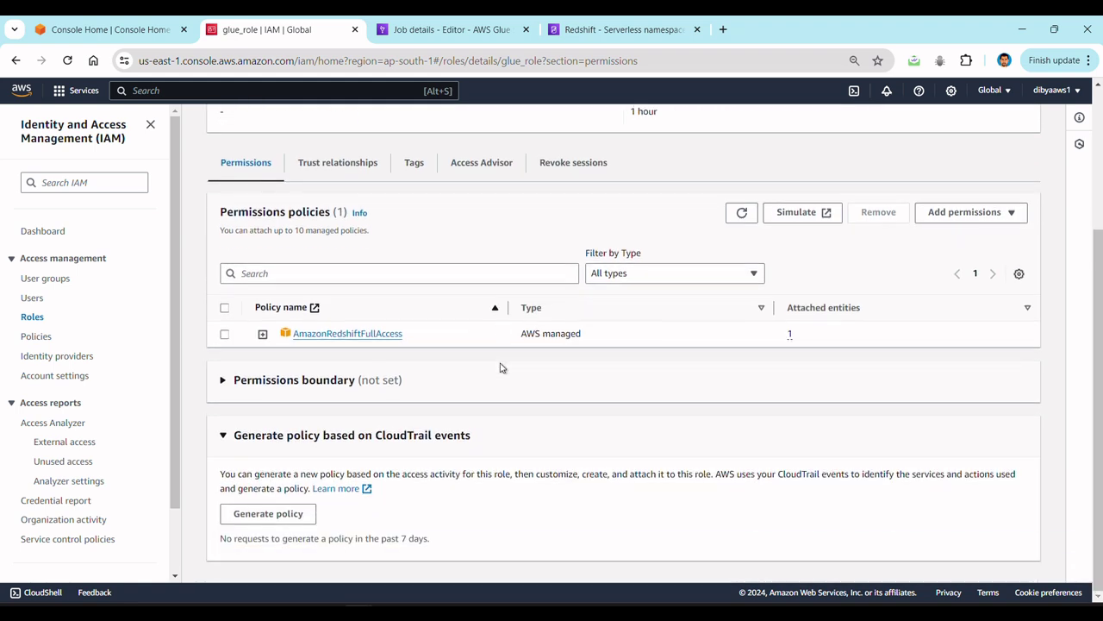
scroll(500, 368, up, 3)
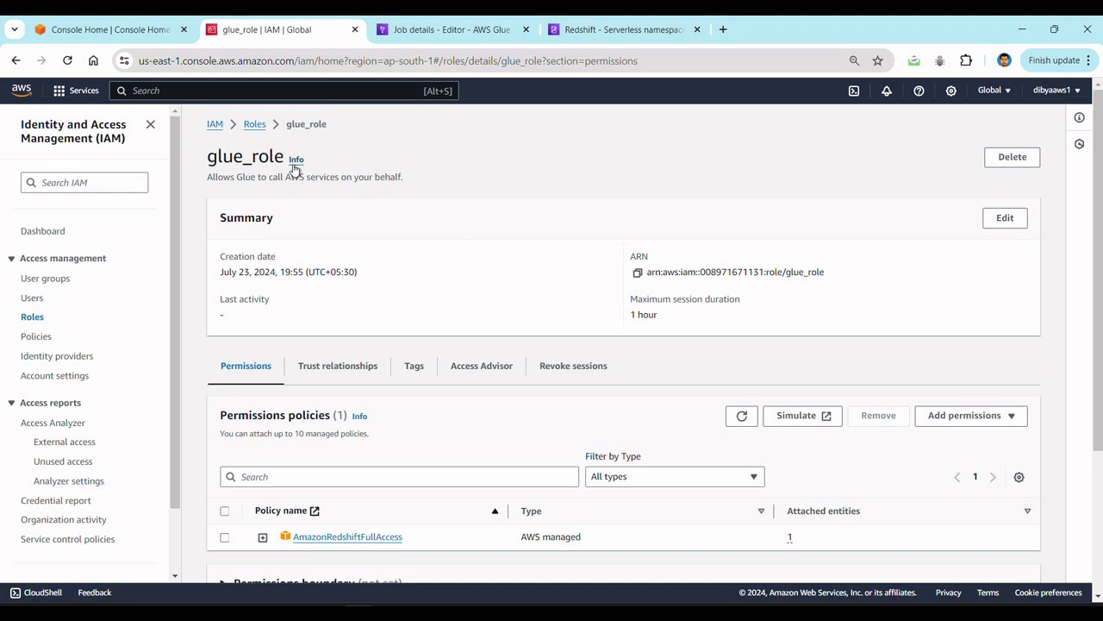
Step: Copy the name and ARN from glue_role's summary page and paste the role name into a new Notepad++ document
drag(285, 161, 206, 160)
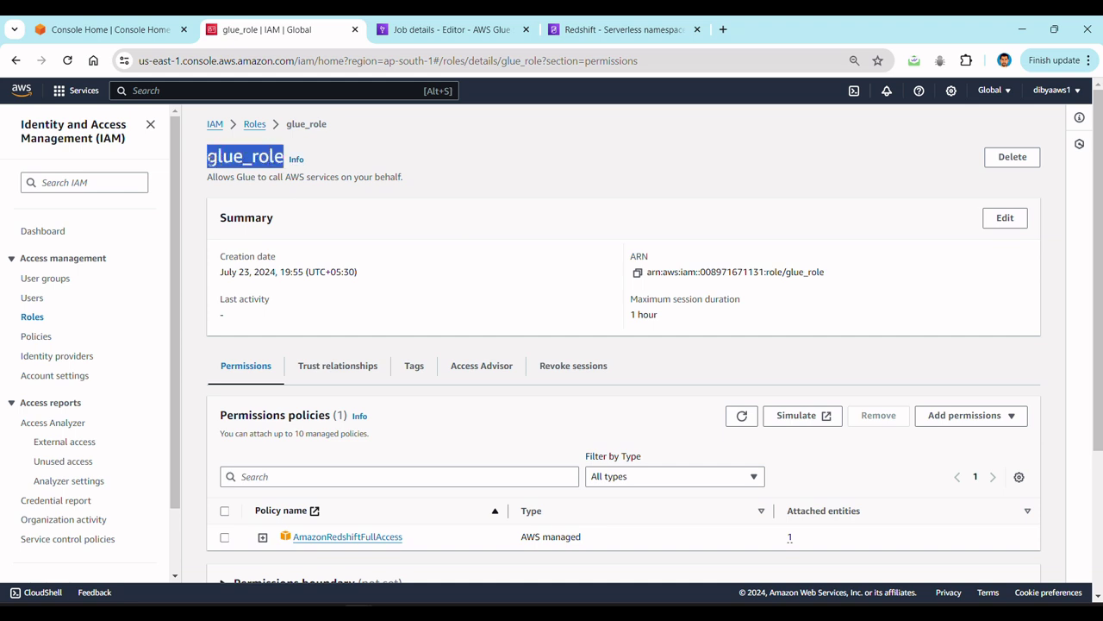
click(638, 274)
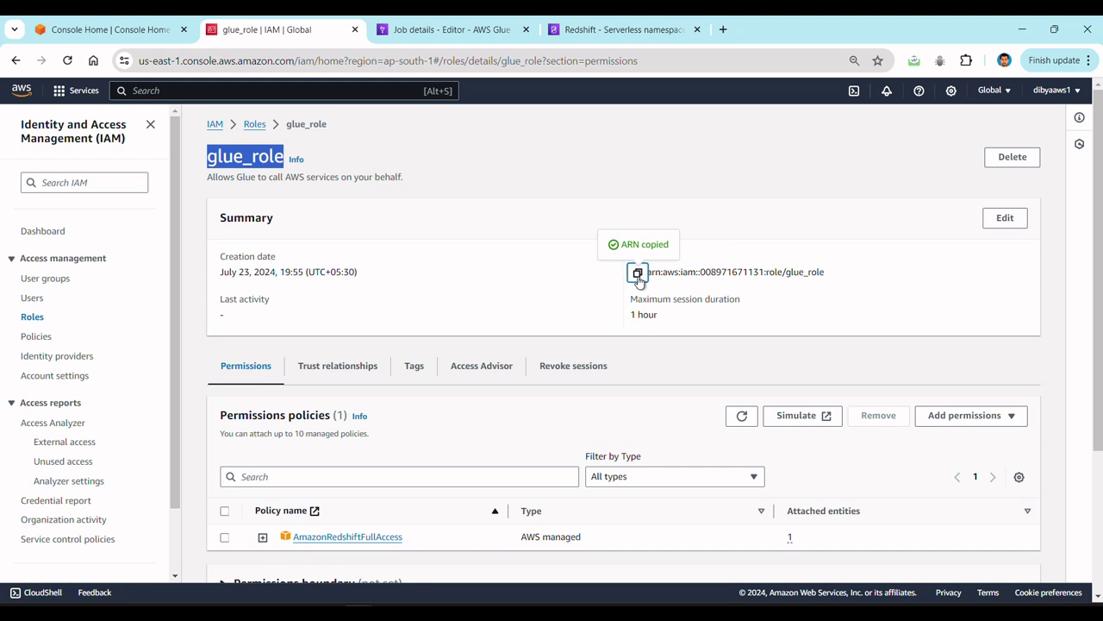
mouse_move(485, 614)
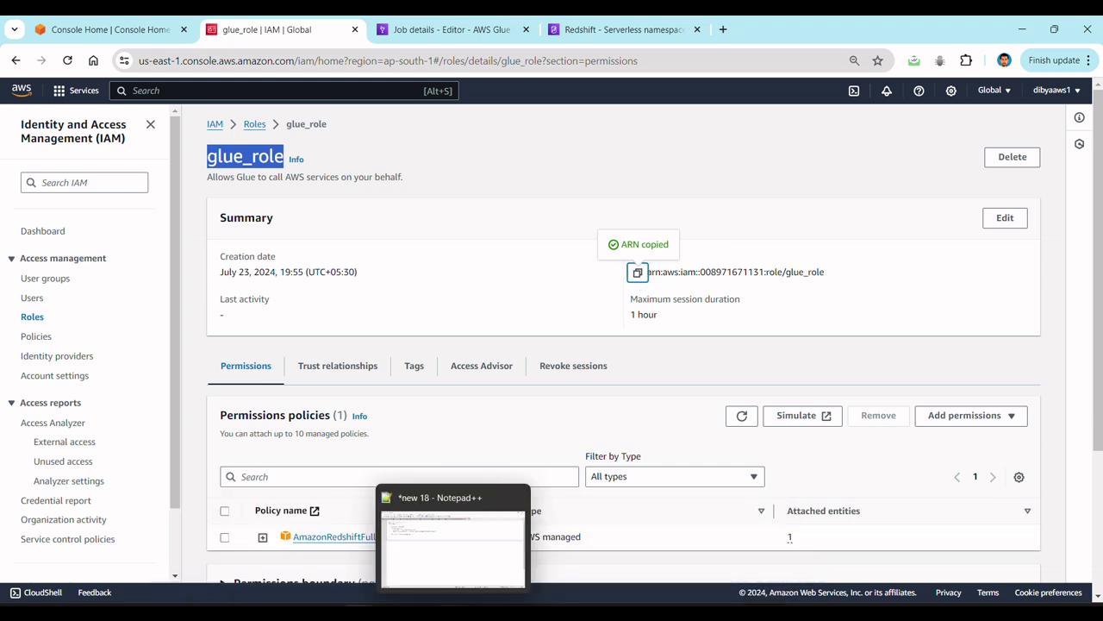
click(500, 559)
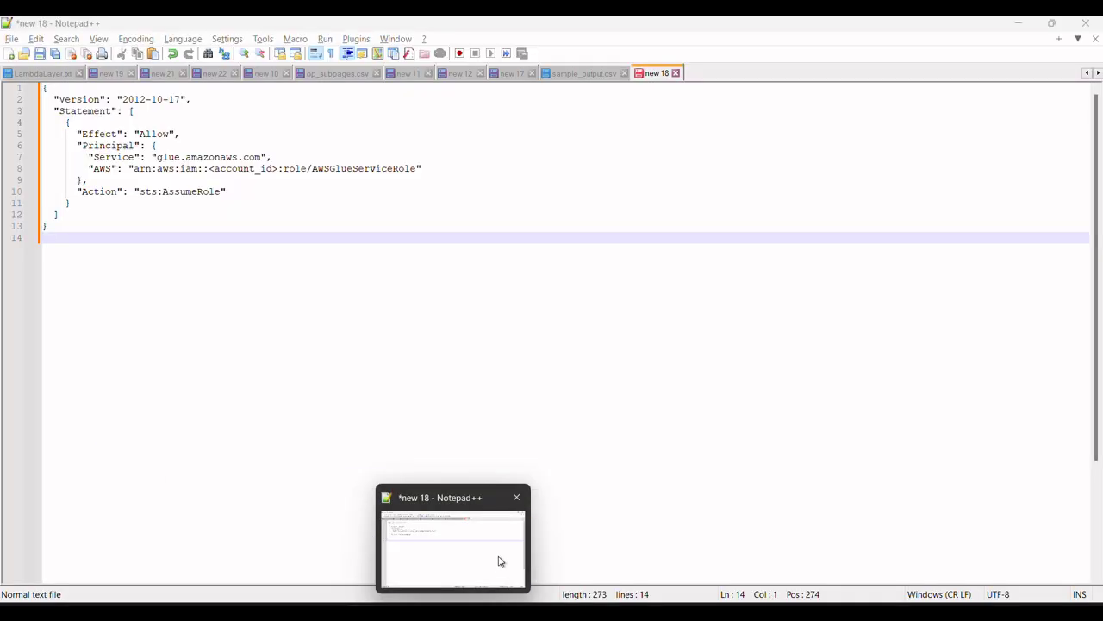
double_click(718, 72)
key(ctrl+v)
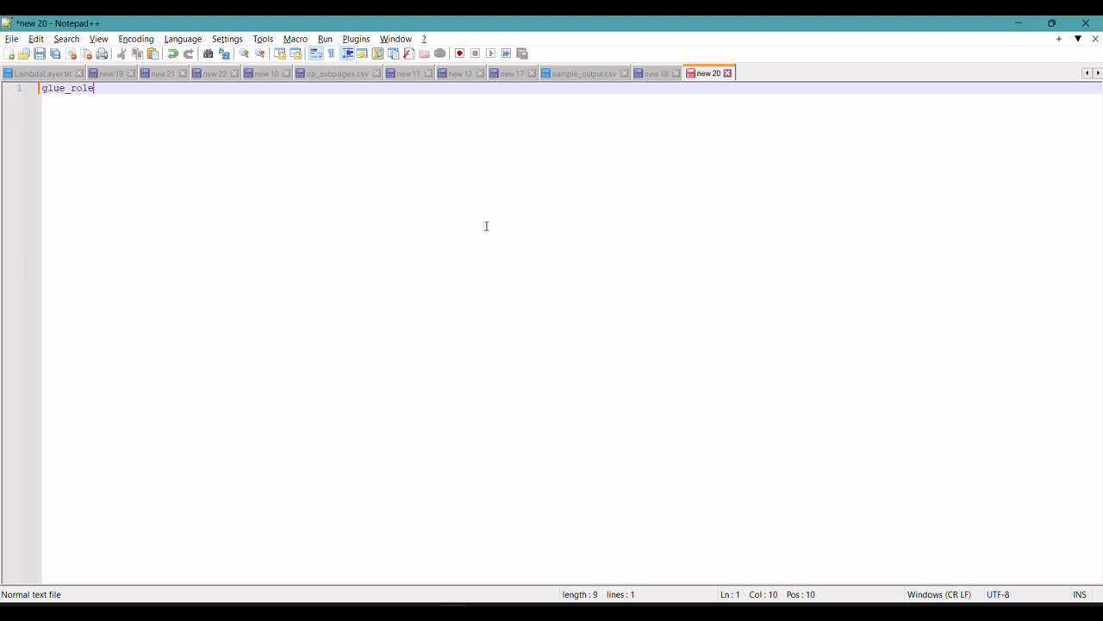
Step: Replace the note's content with glue_role's full ARN and check its account ID and role name parts
key(alt+Tab)
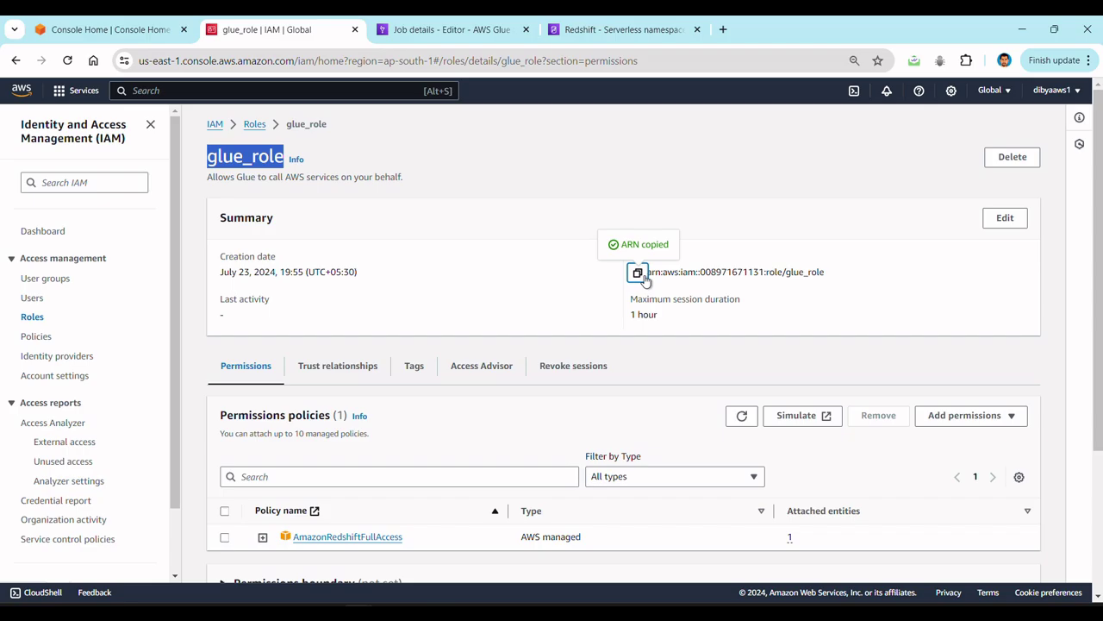
key(alt+Tab)
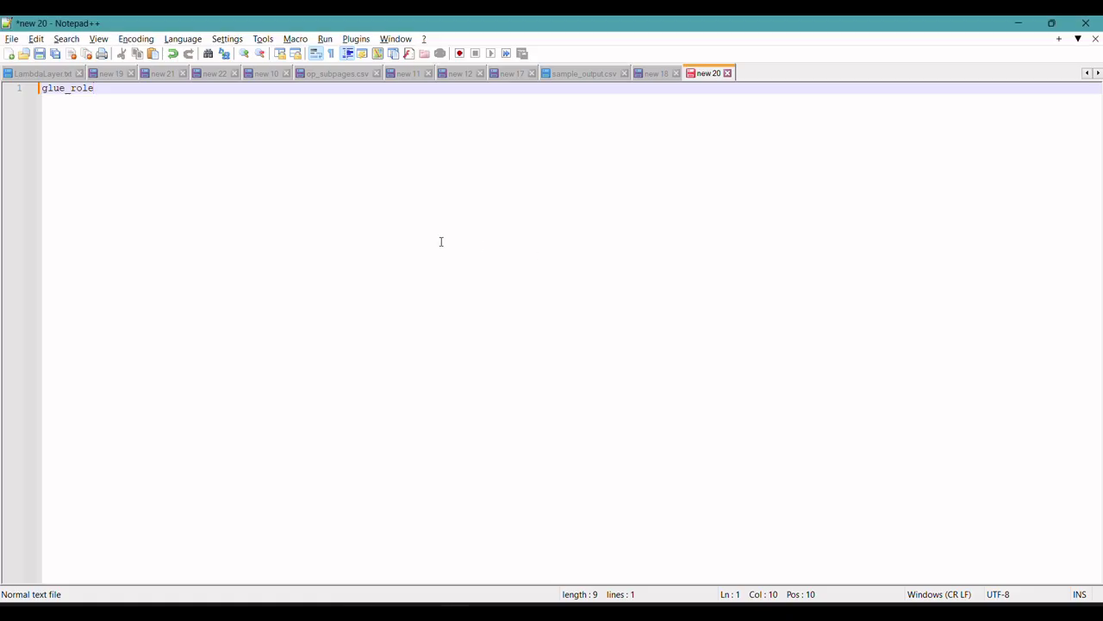
key(ctrl+a)
key(ctrl+v)
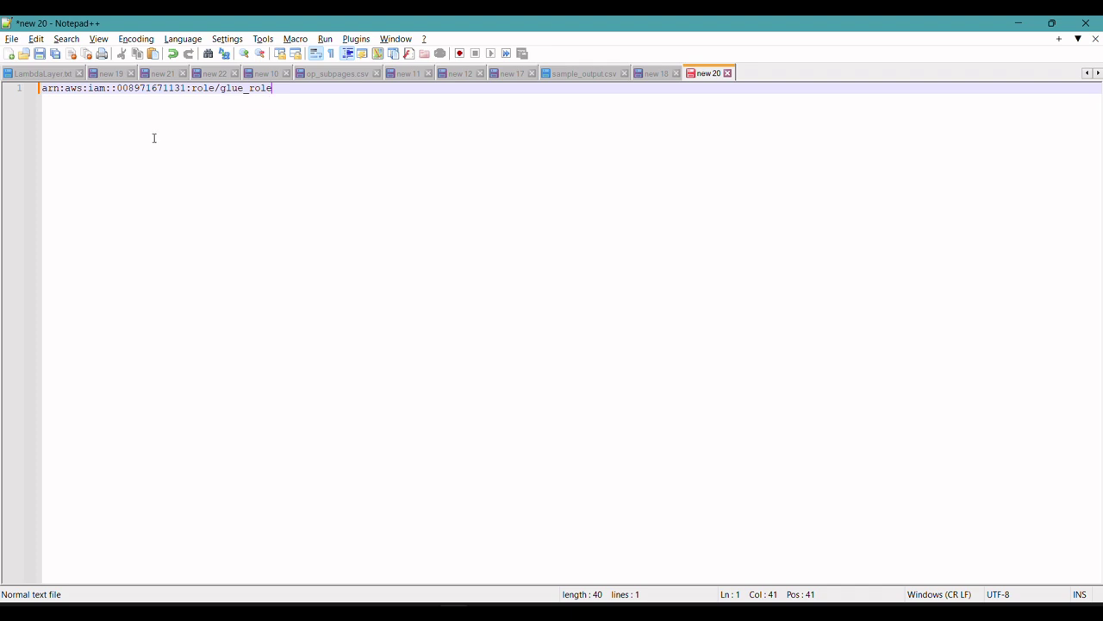
double_click(157, 88)
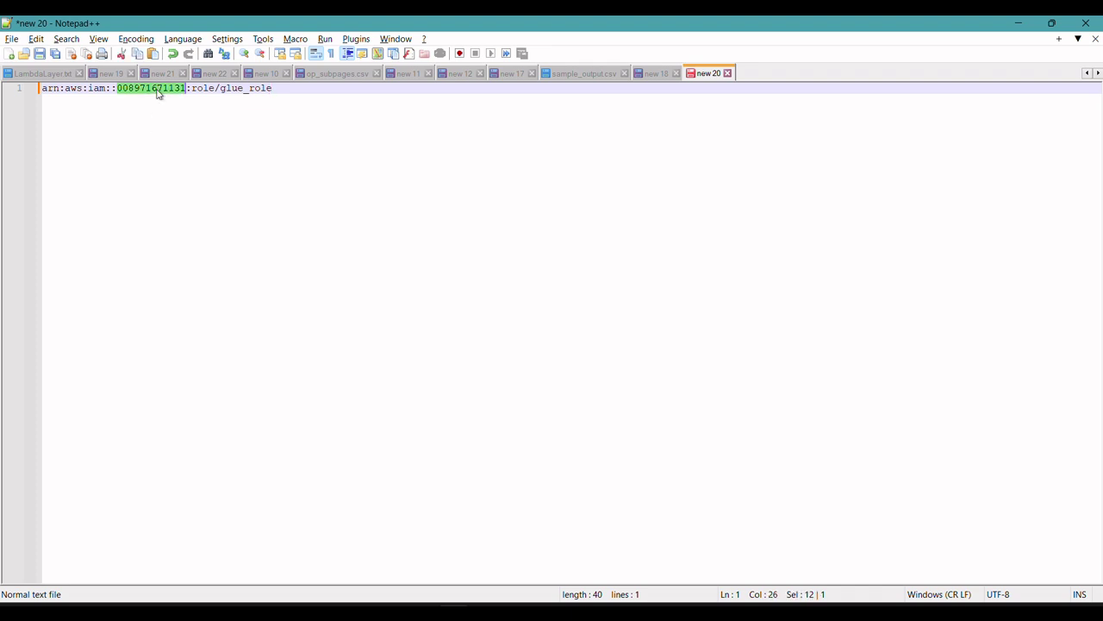
double_click(204, 89)
click(246, 90)
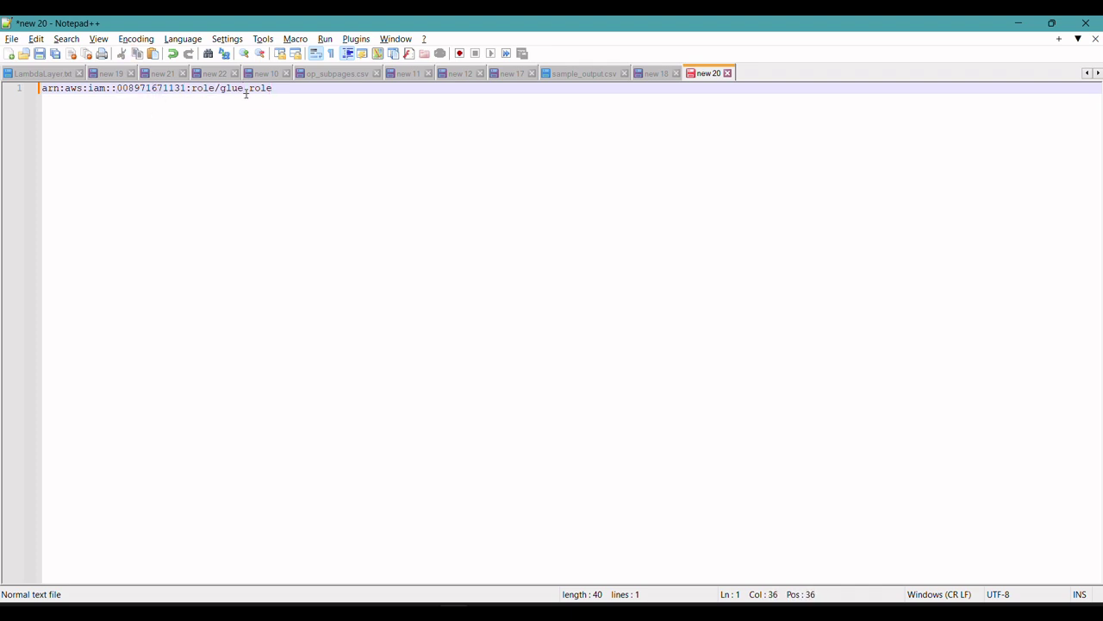
Step: From Redshift's default-namespace, open the attached AmazonRedshift-CommandsAccessRole-20240723T193309 role in IAM and display its trust relationships
key(alt+Tab)
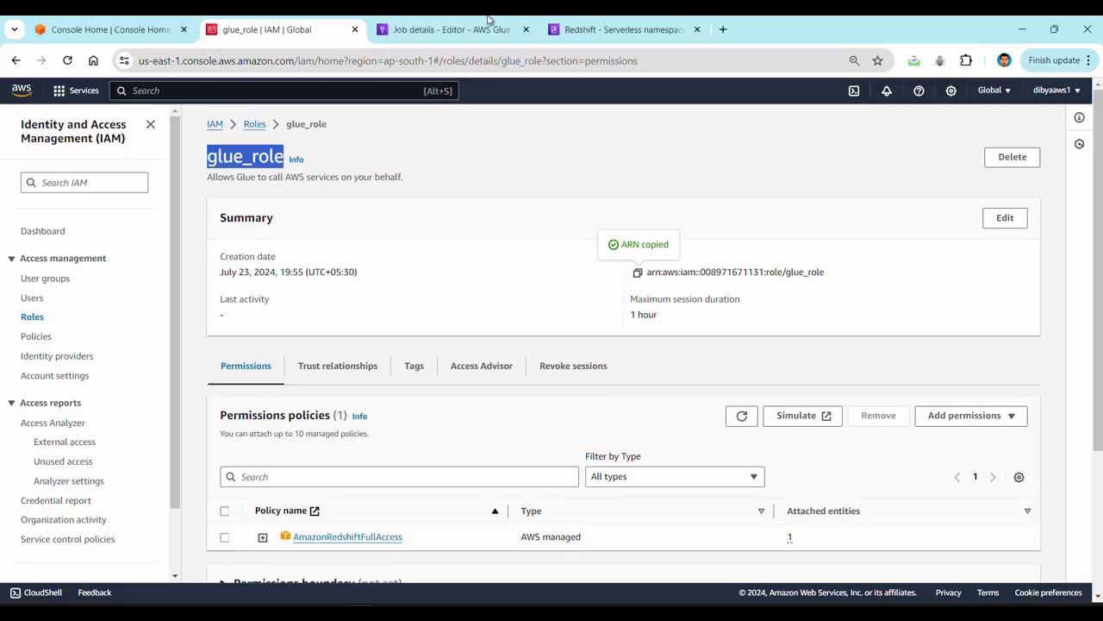
click(677, 32)
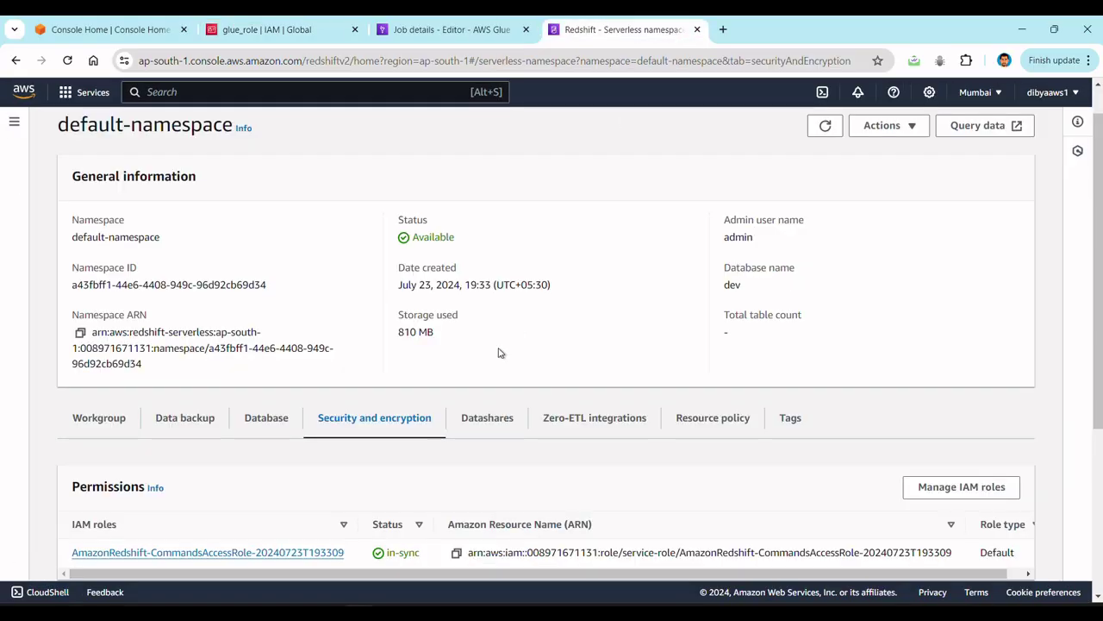
scroll(498, 352, down, 2)
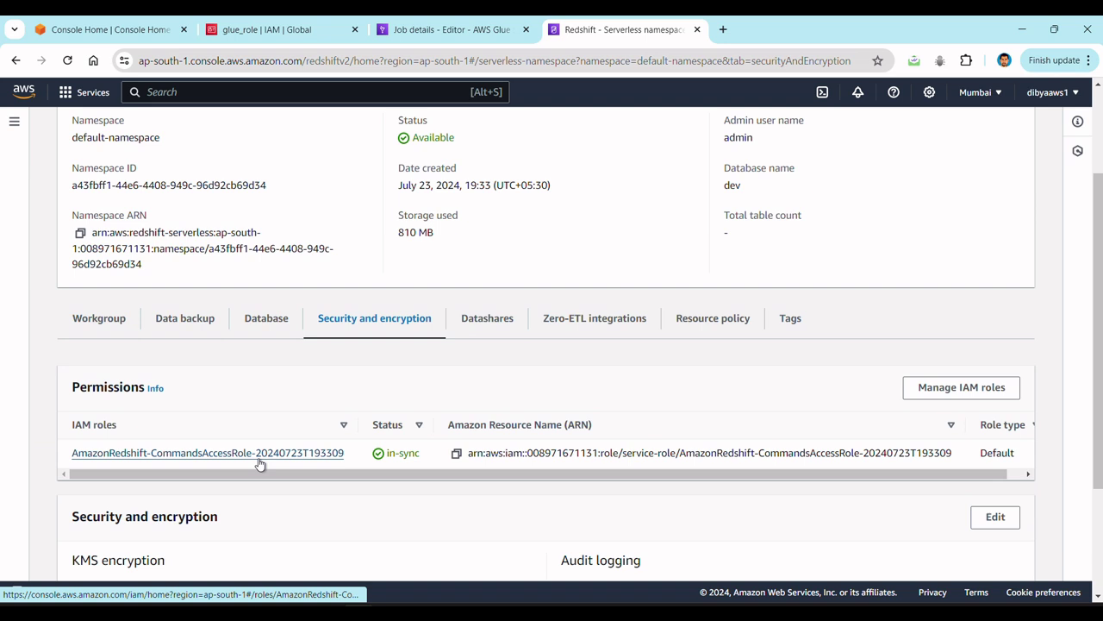
click(259, 460)
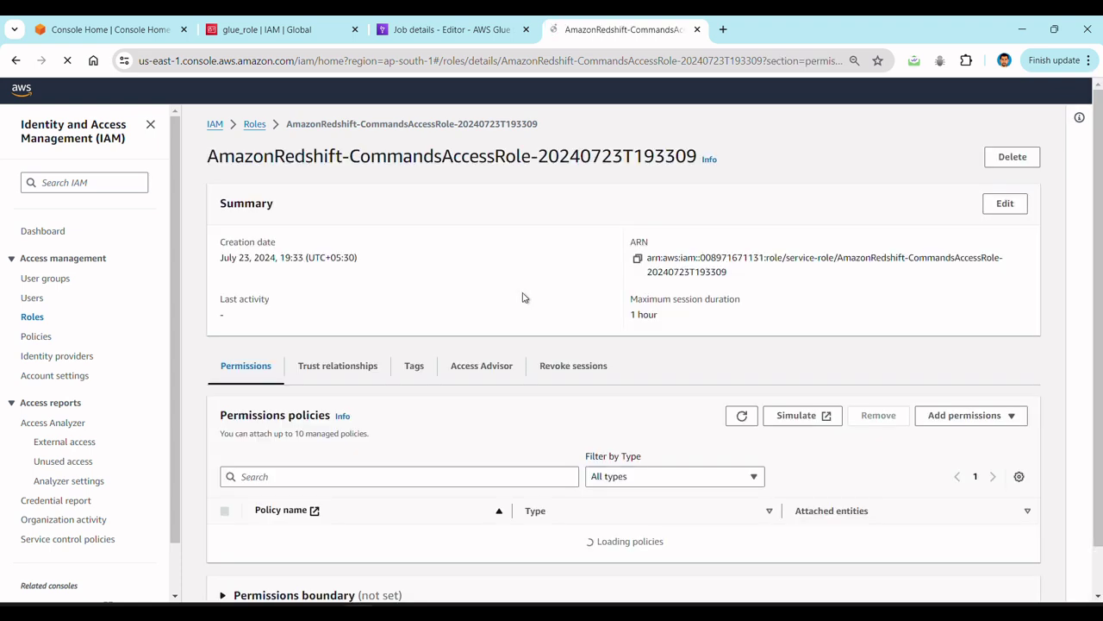
scroll(474, 376, down, 1)
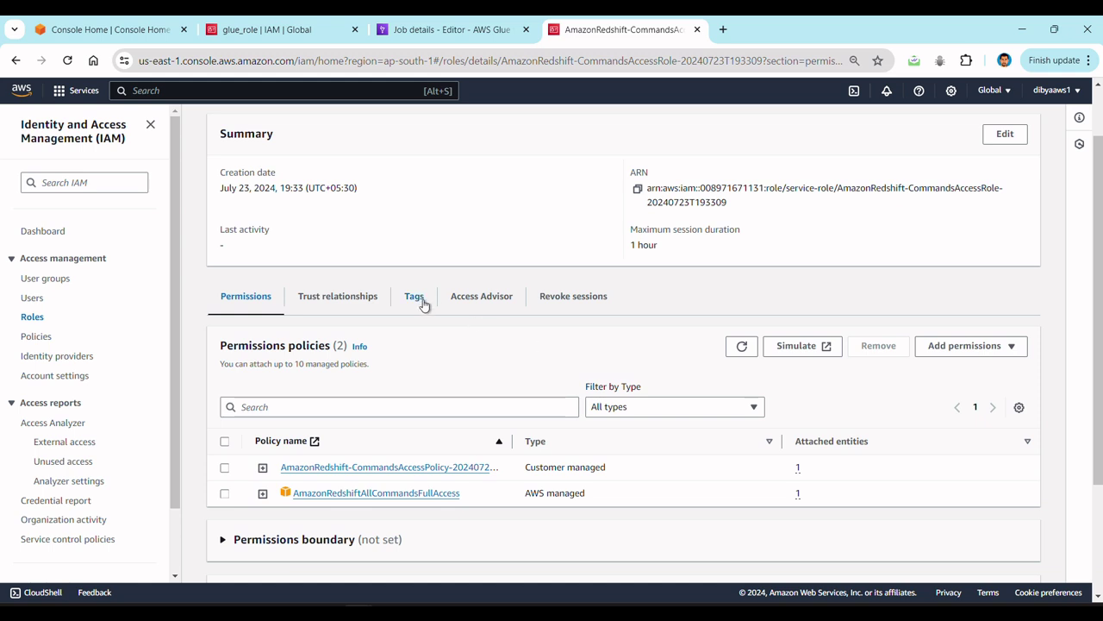
click(352, 303)
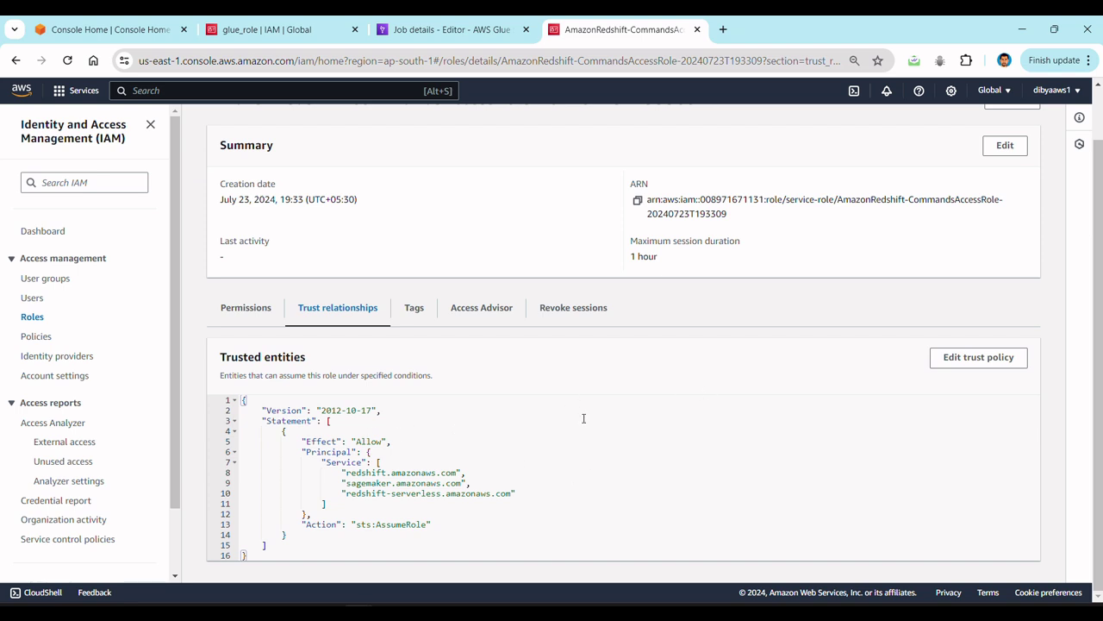
Step: Replace the Redshift role's entire trust policy with the glue.amazonaws.com sts:AssumeRole JSON from the Notepad++ document new 18
click(455, 613)
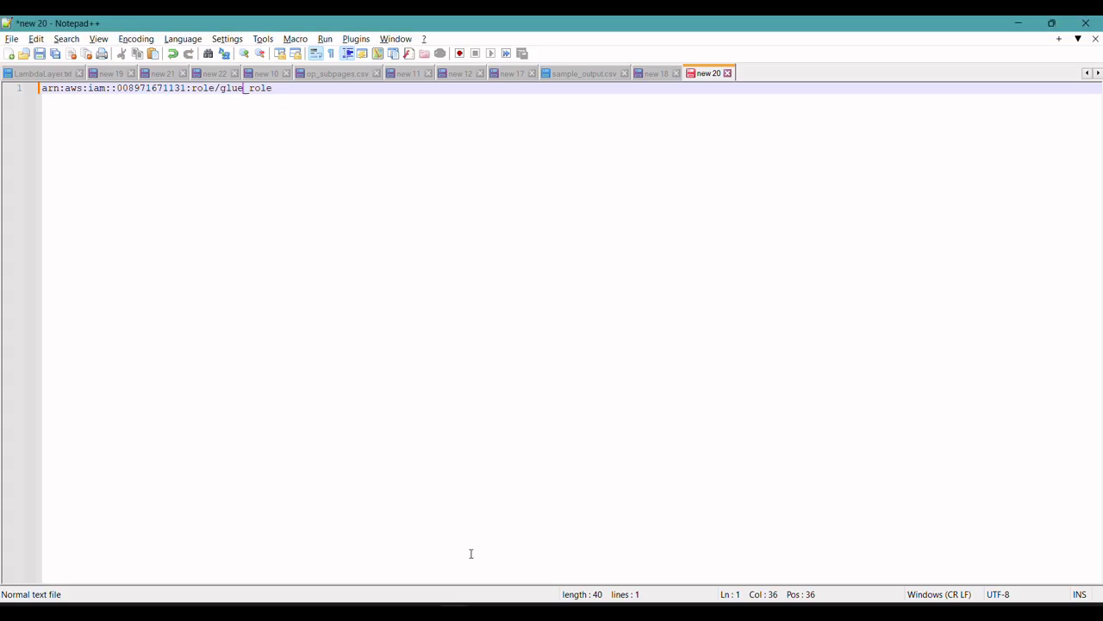
click(648, 78)
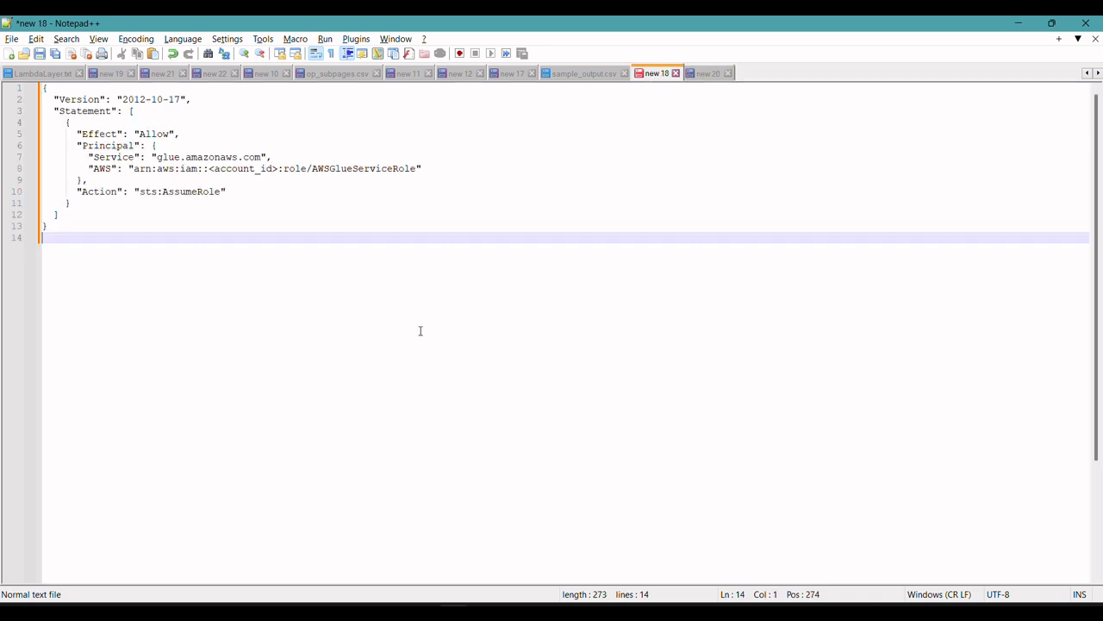
key(ctrl+a)
key(alt+Tab)
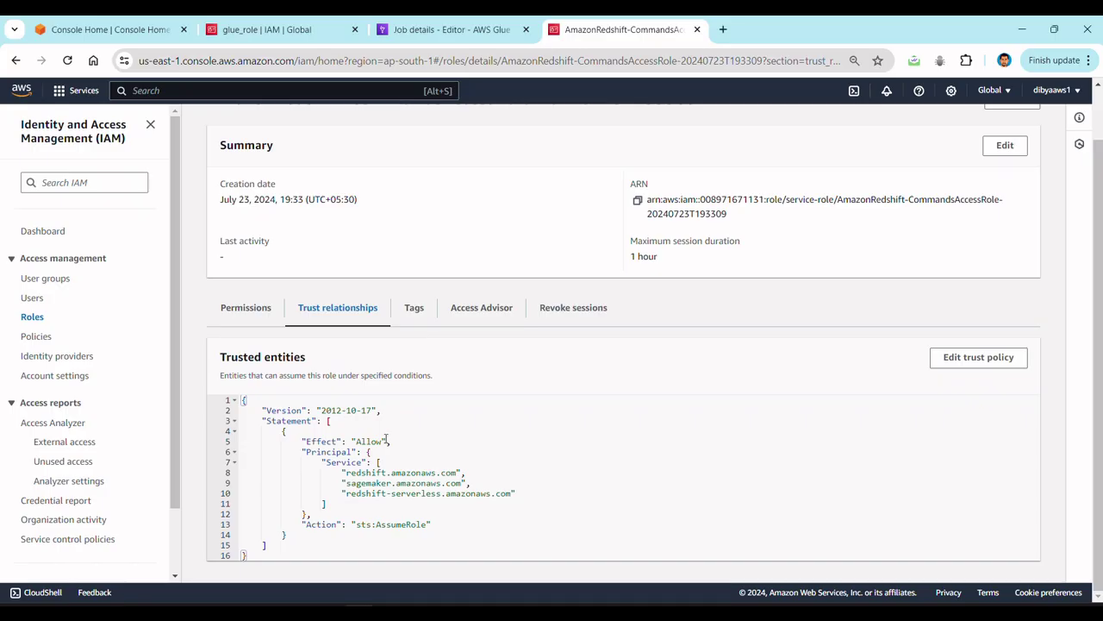
click(955, 359)
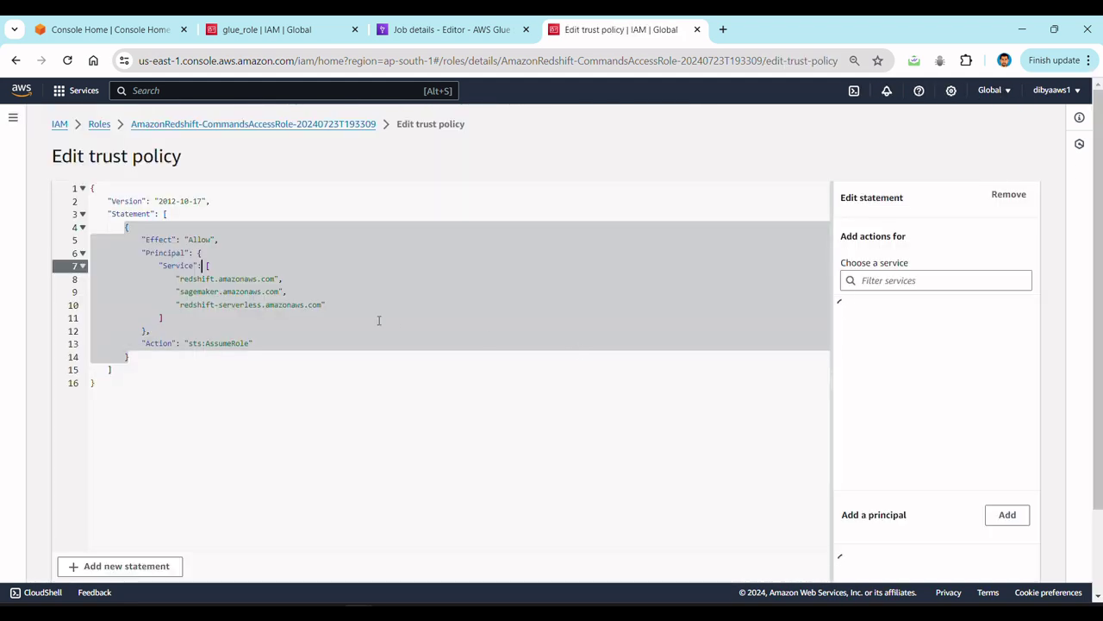
click(379, 320)
key(ctrl+a)
key(ctrl+v)
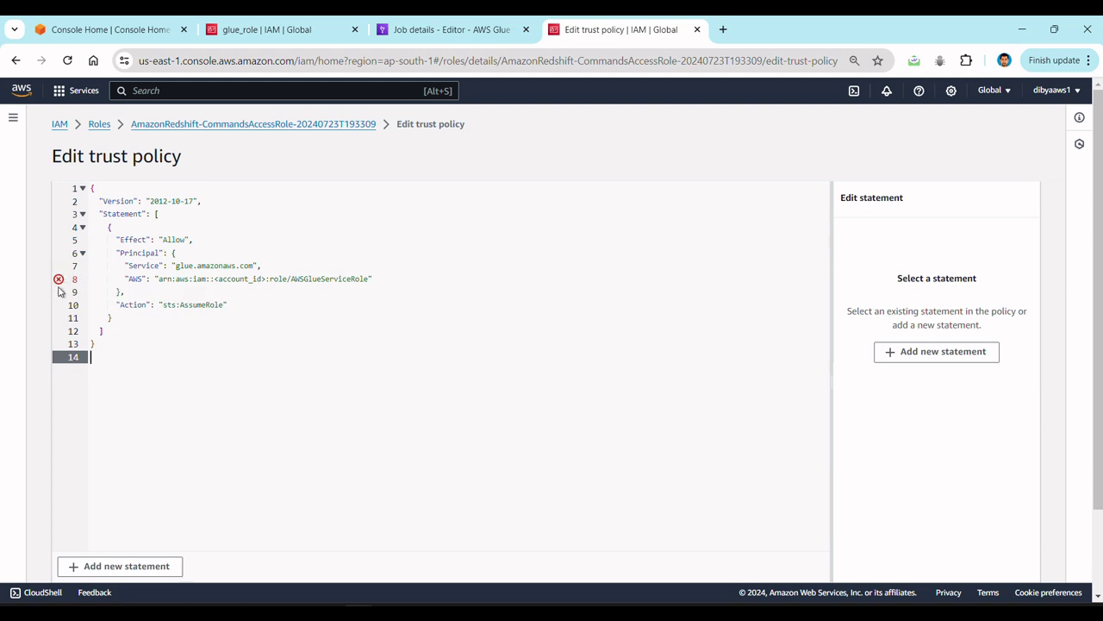
double_click(218, 265)
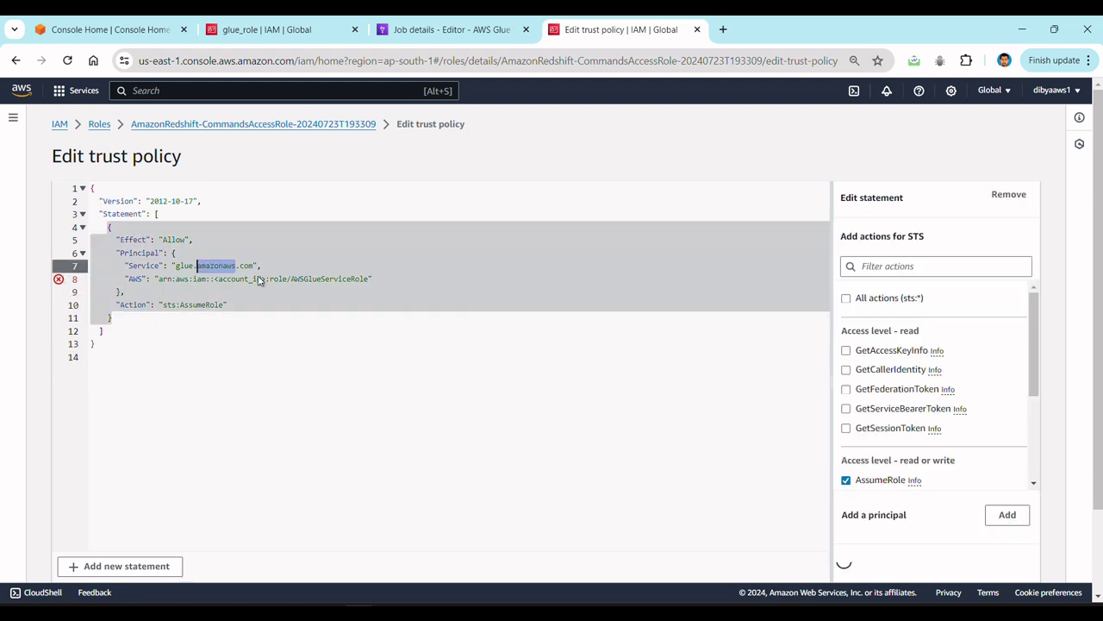
click(347, 279)
click(377, 280)
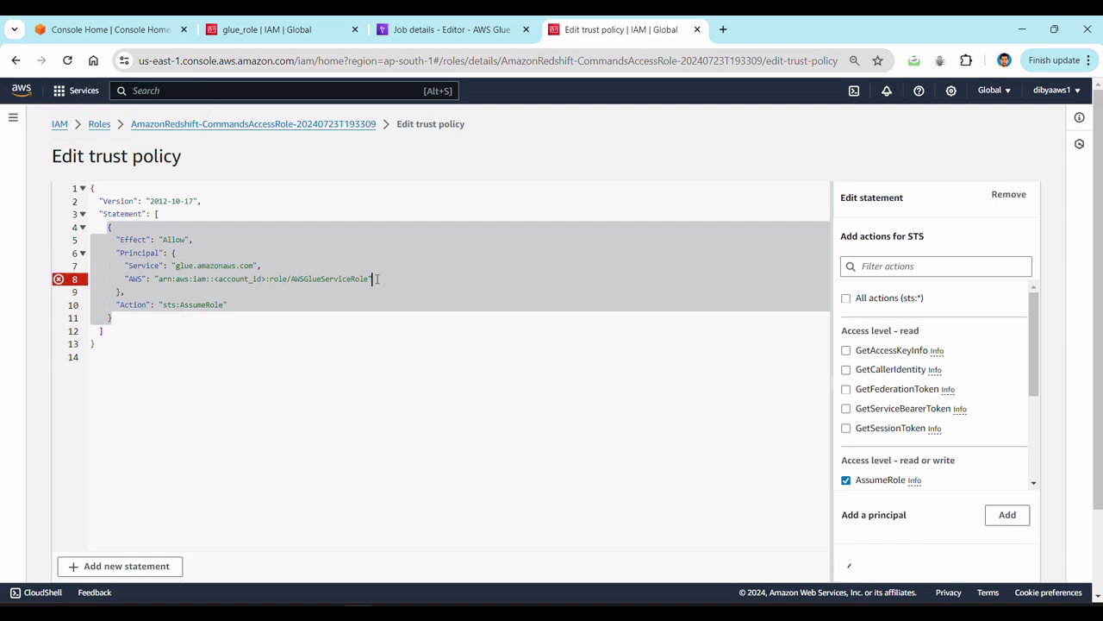
Step: Replace the placeholder AWS principal in the trust policy with glue_role's ARN from the Notepad++ note, enclosed in double quotes
key(alt+Tab)
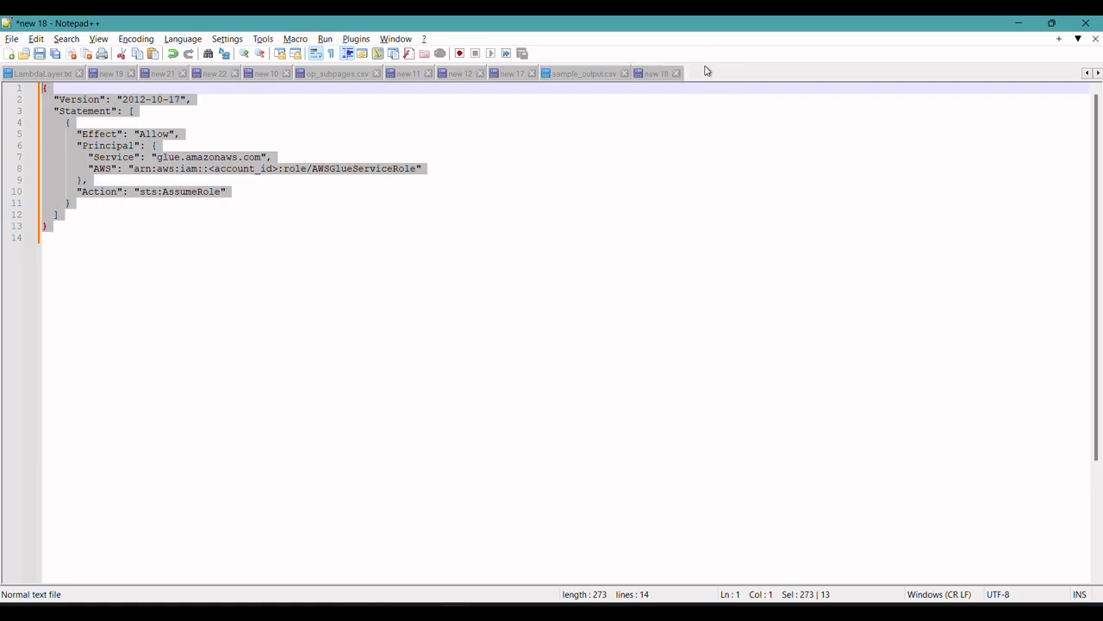
double_click(707, 71)
key(ctrl+v)
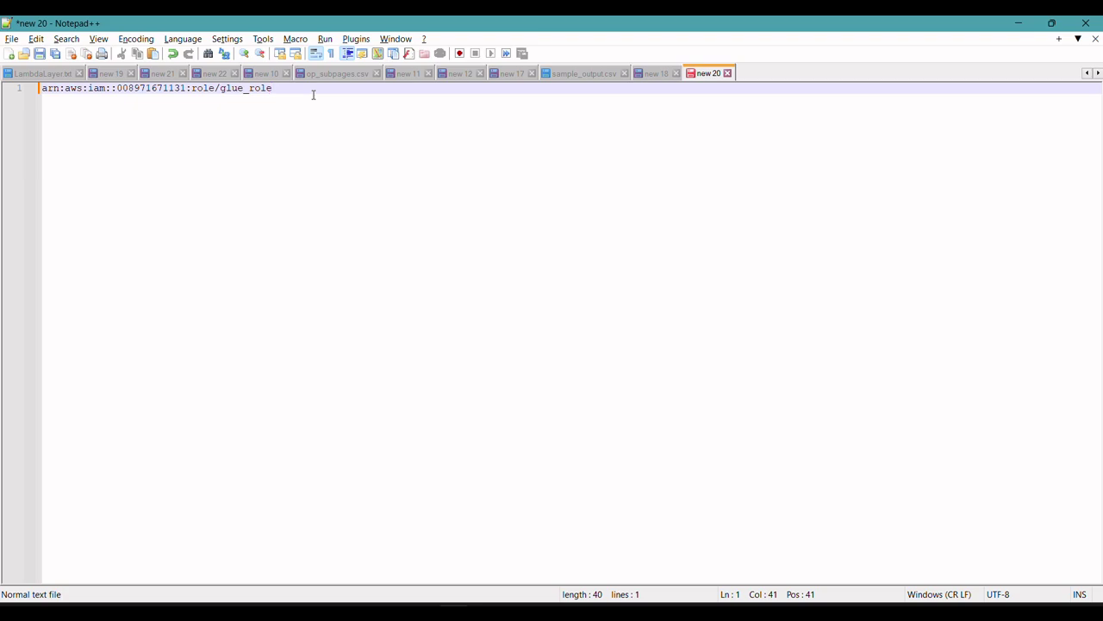
key(ctrl+a)
key(ctrl+c)
key(alt+Tab)
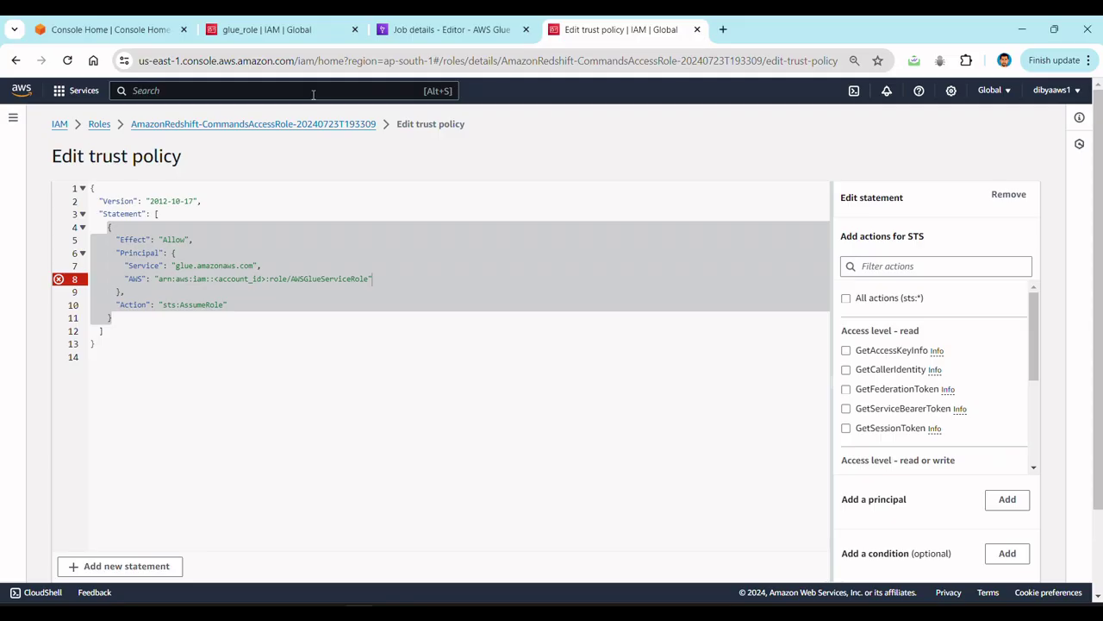
click(155, 278)
drag(161, 275, 376, 279)
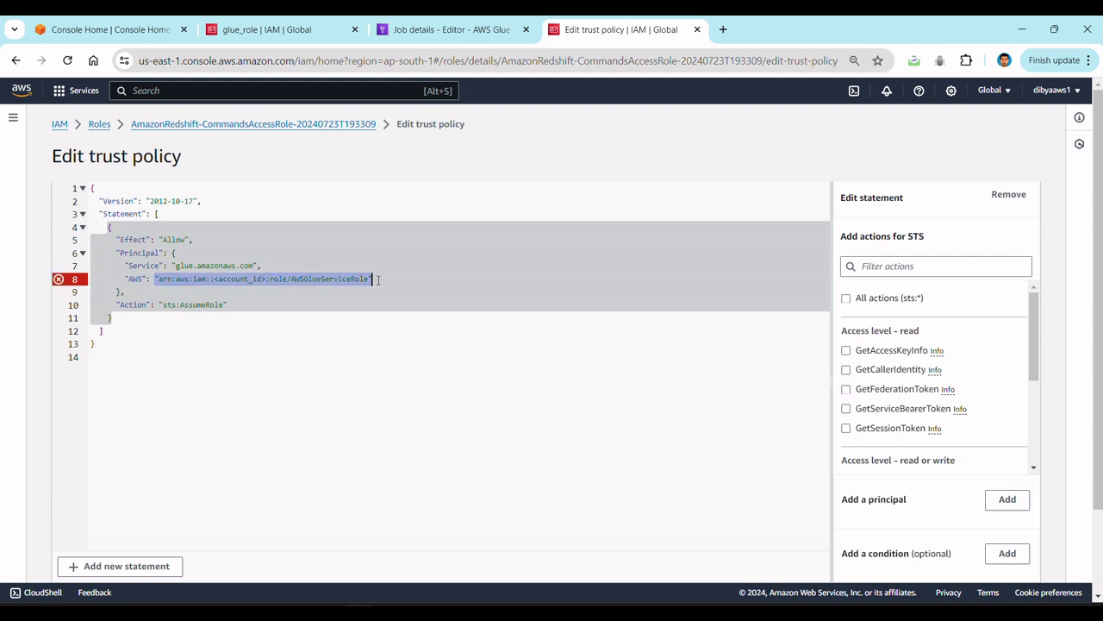
key(ctrl+v)
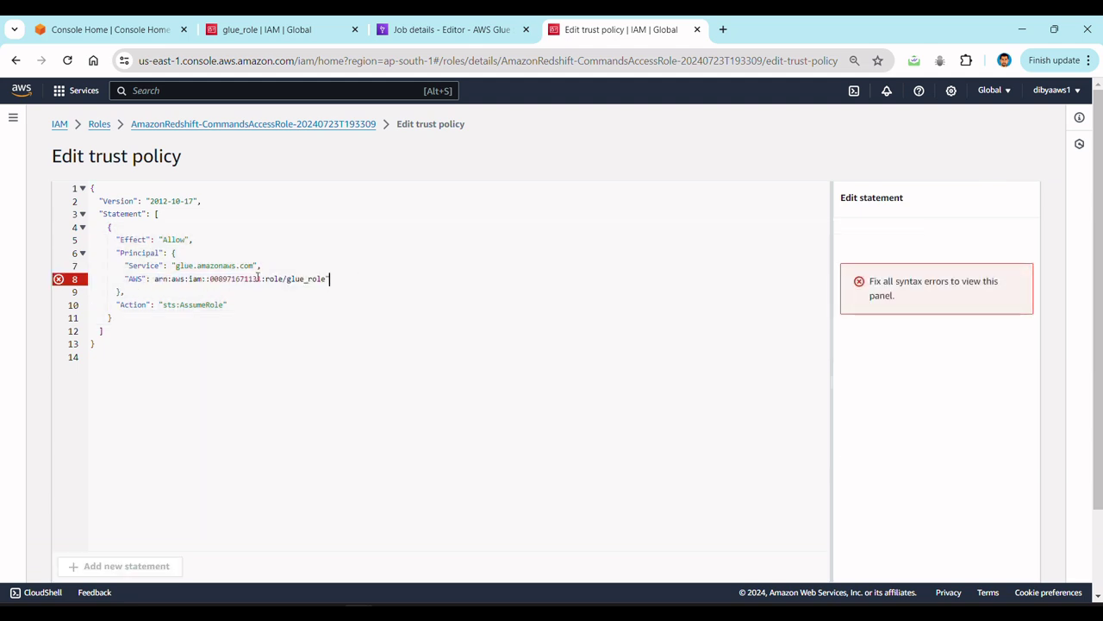
click(151, 279)
text(")
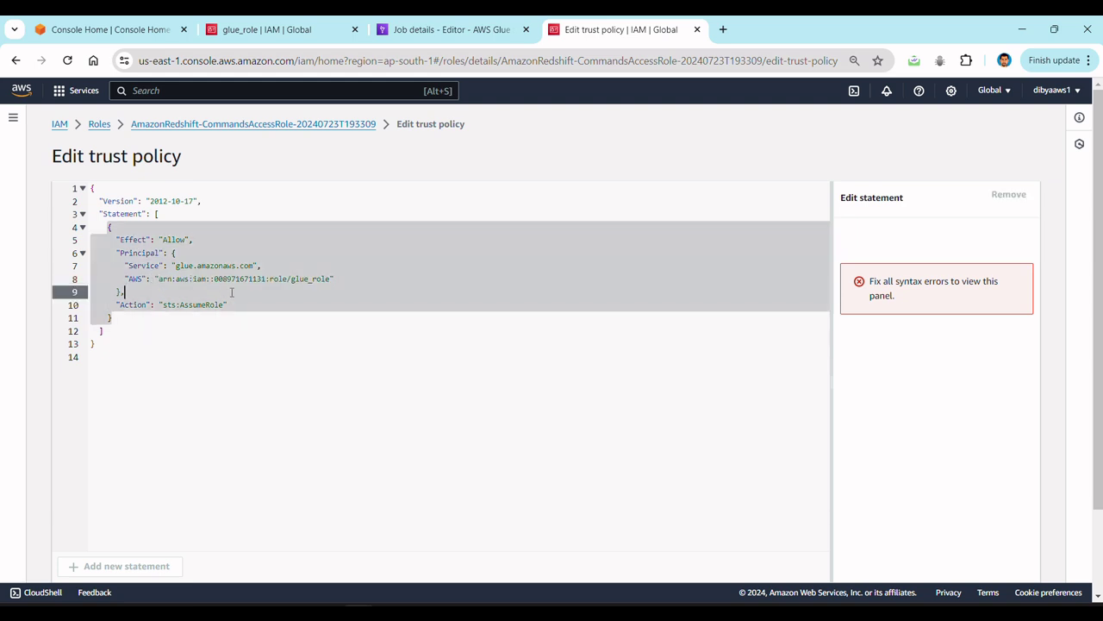
double_click(244, 279)
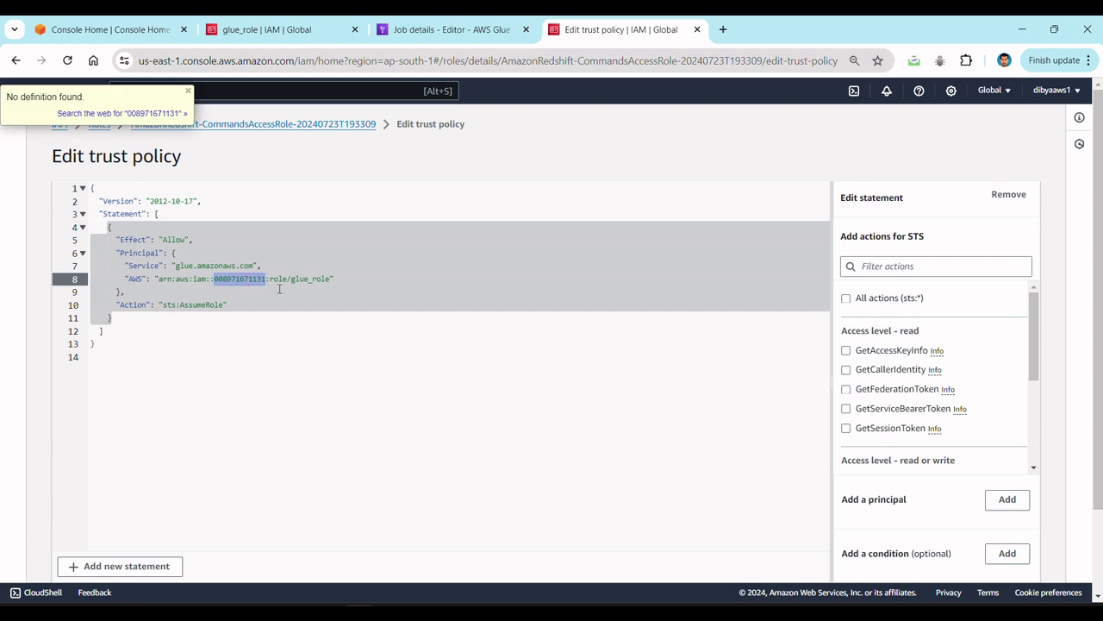
Step: Check the role part of the AWS principal's ARN and save the updated trust policy for the Redshift role
double_click(277, 279)
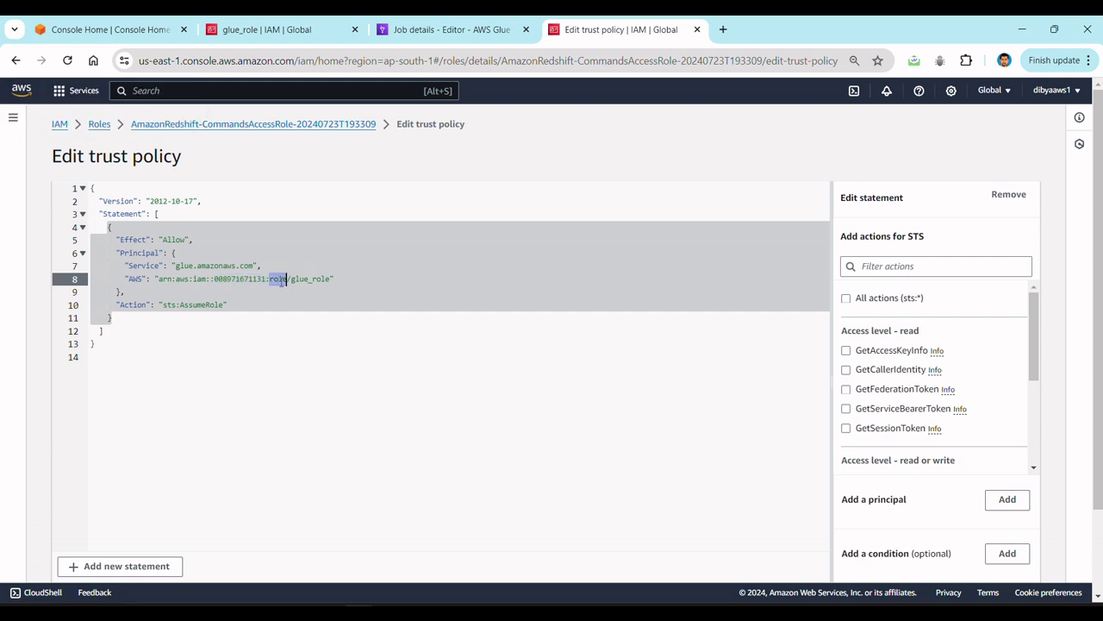
scroll(374, 357, down, 1)
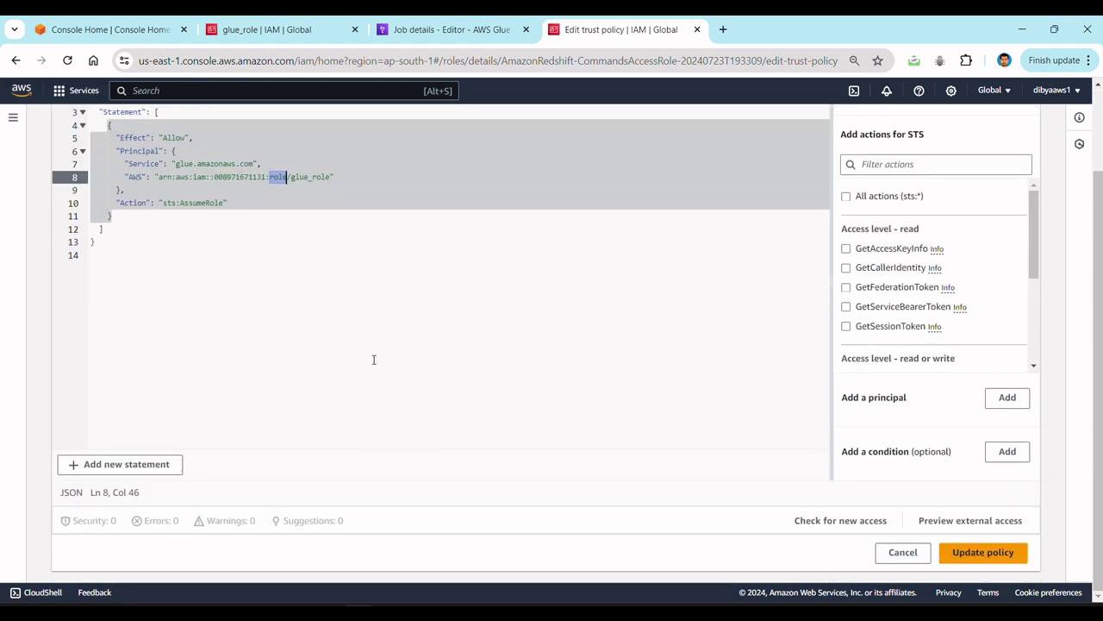
click(1002, 557)
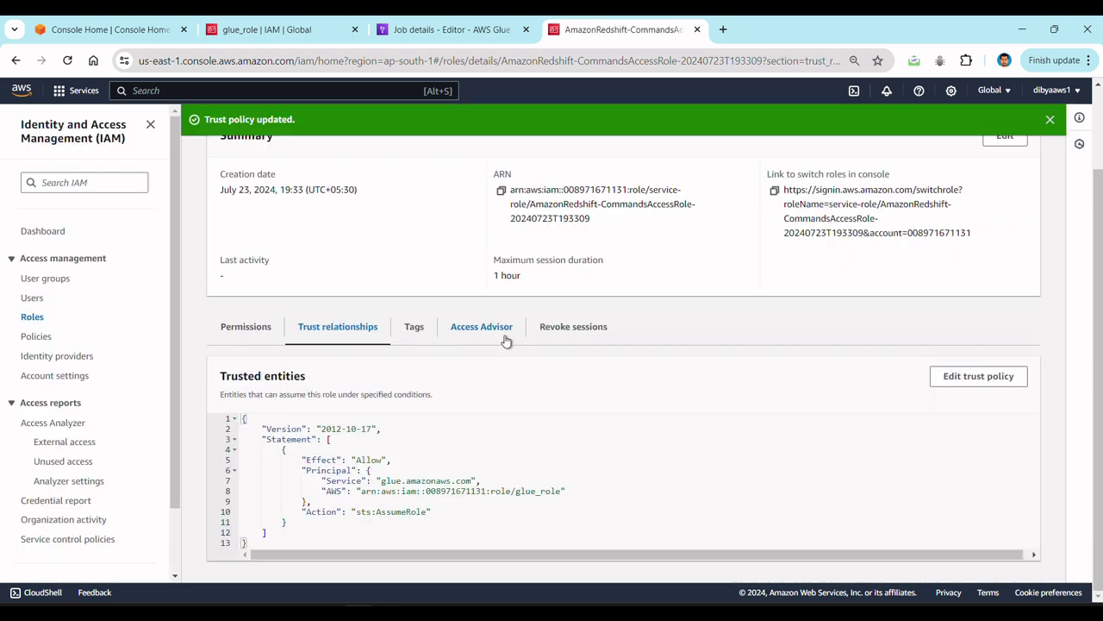
Step: Review the Redshift role's saved trusted entities, checking the glue_role principal in the AWS entry against the role's summary
scroll(506, 341, up, 1)
scroll(443, 468, down, 1)
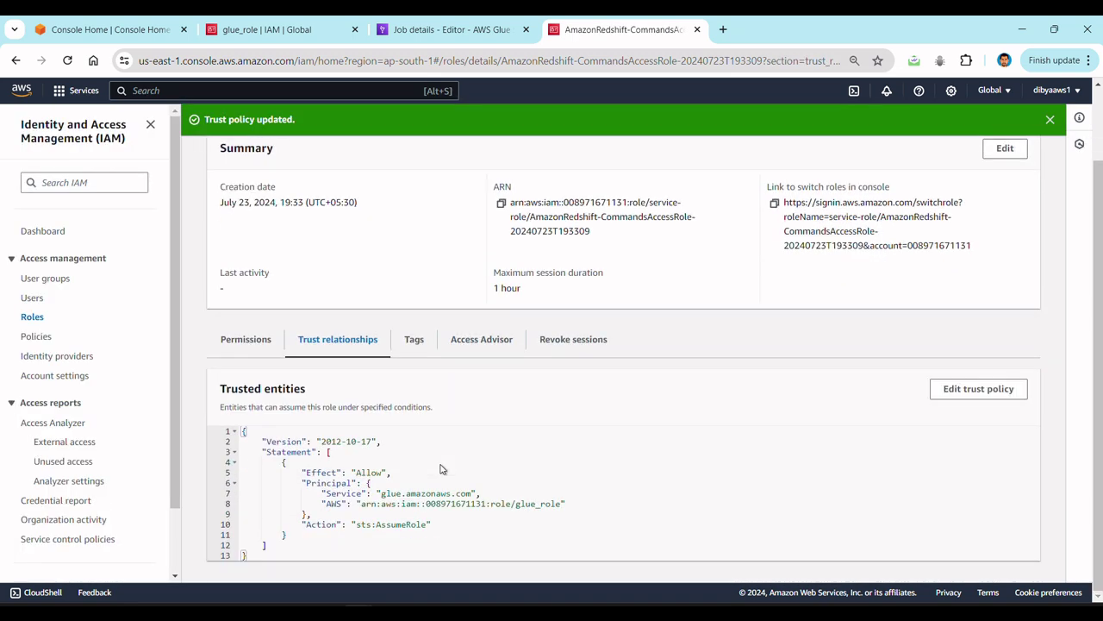
double_click(524, 505)
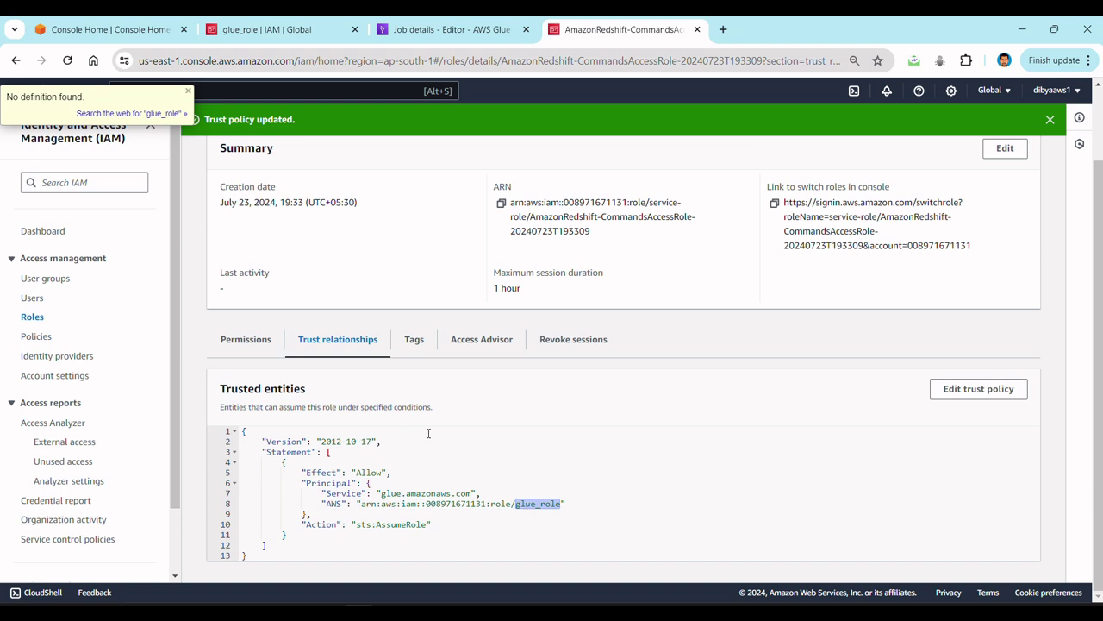
scroll(330, 289, up, 1)
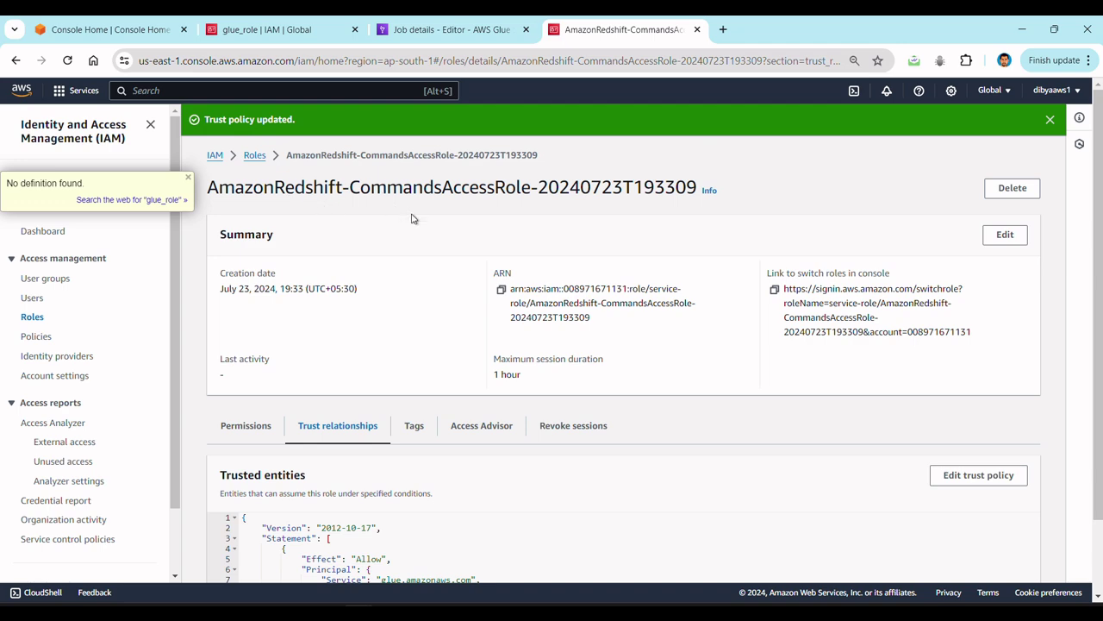
scroll(424, 248, down, 1)
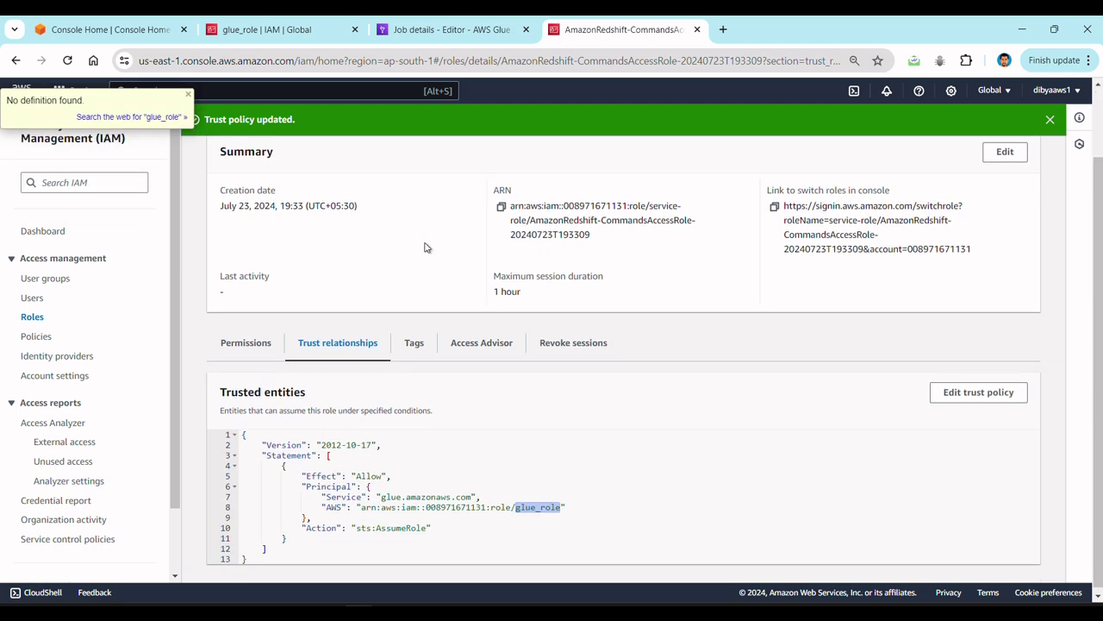
scroll(424, 248, up, 1)
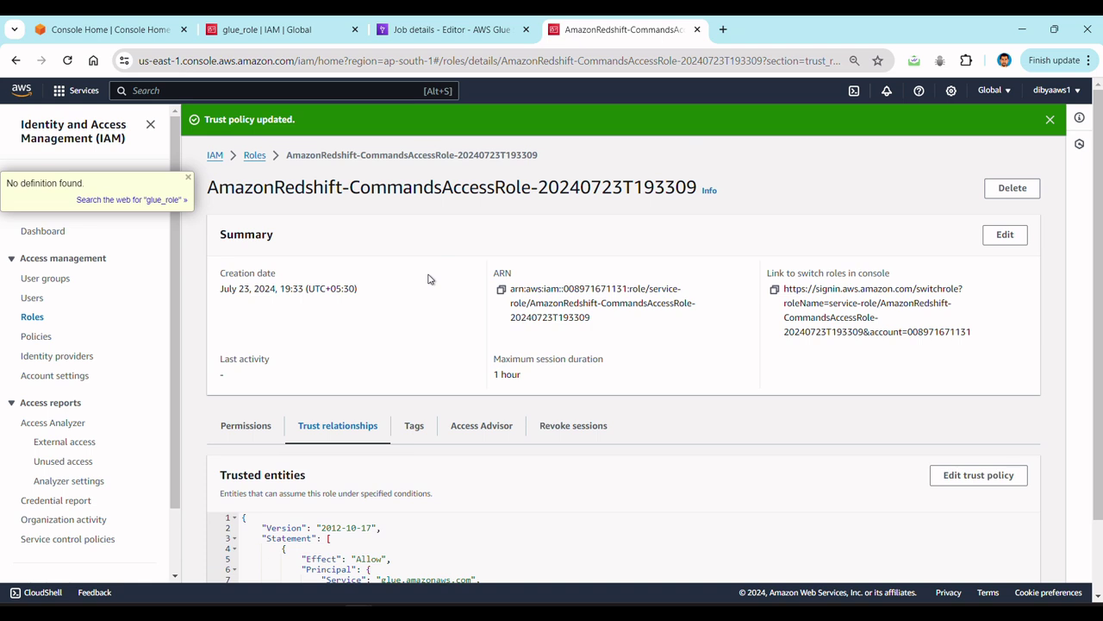
scroll(430, 278, down, 1)
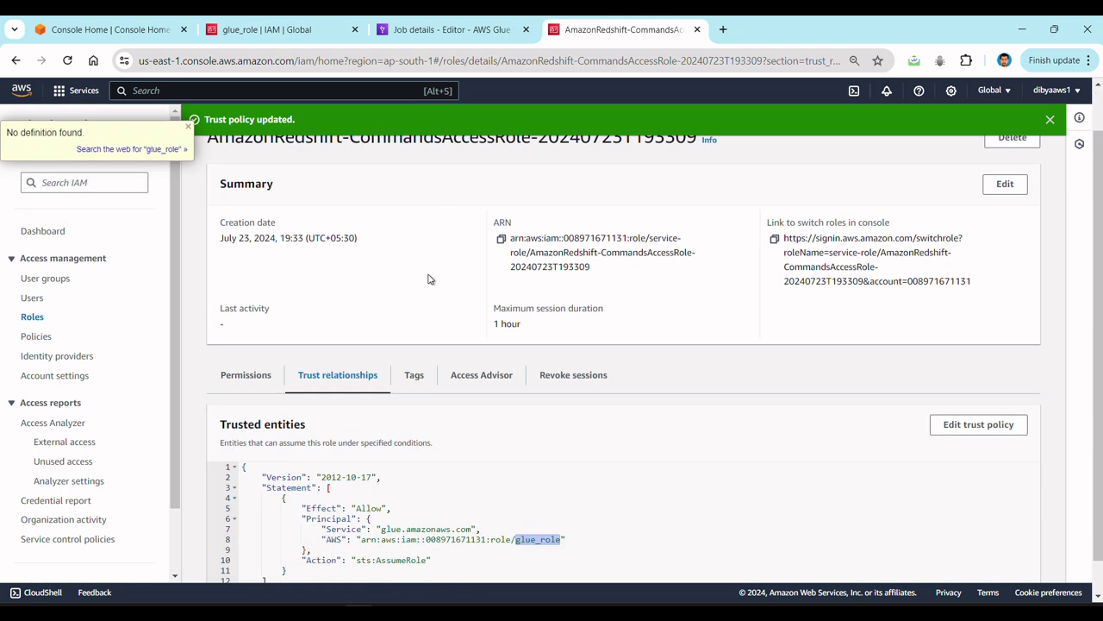
Step: Compare the IAM role assigned to glue_job_to_write_data_s3 with the principals in the Redshift role's trust policy
click(405, 35)
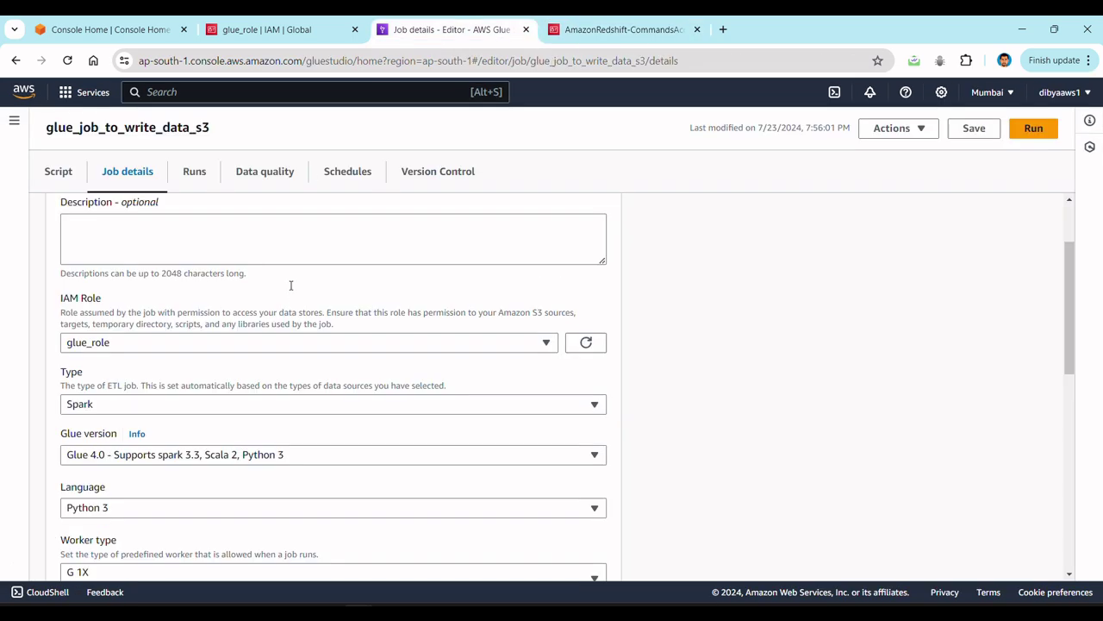
scroll(293, 297, up, 2)
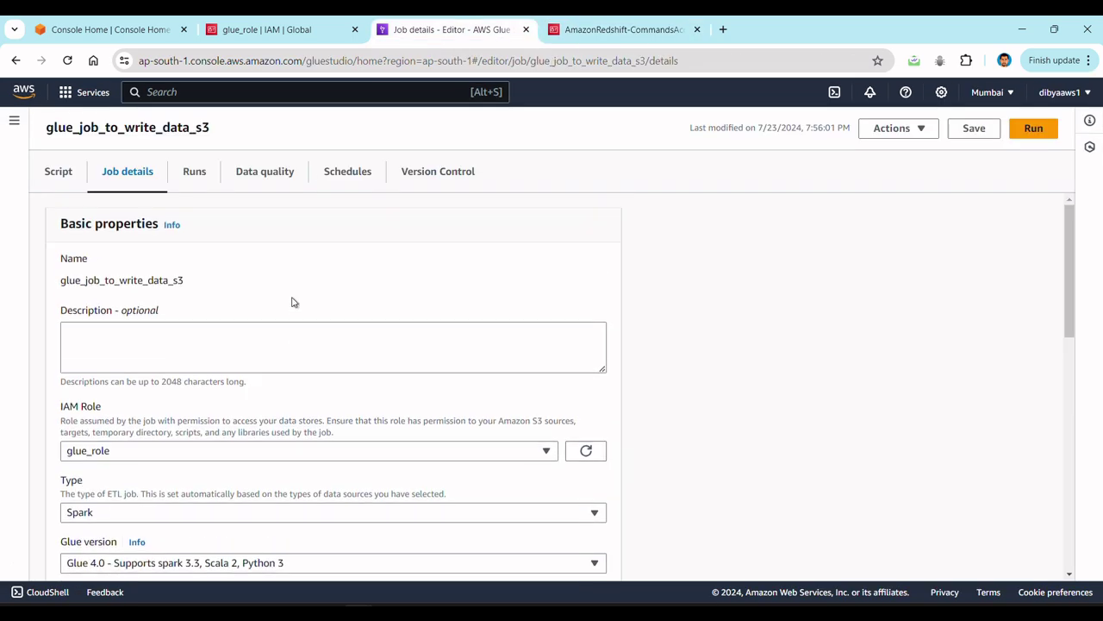
click(675, 33)
scroll(547, 463, down, 1)
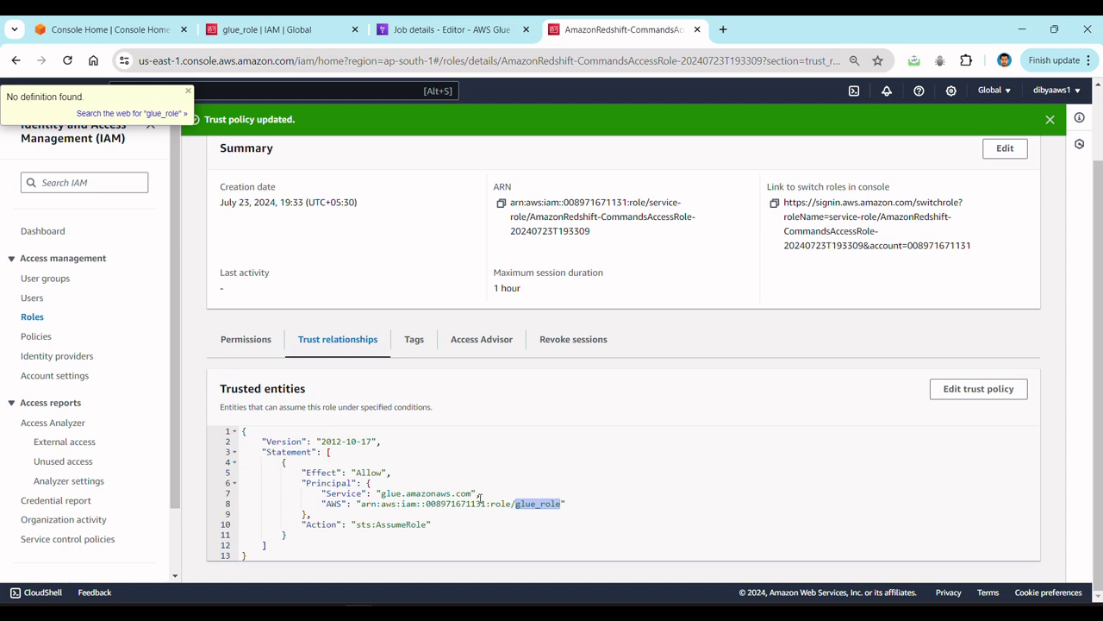
click(404, 35)
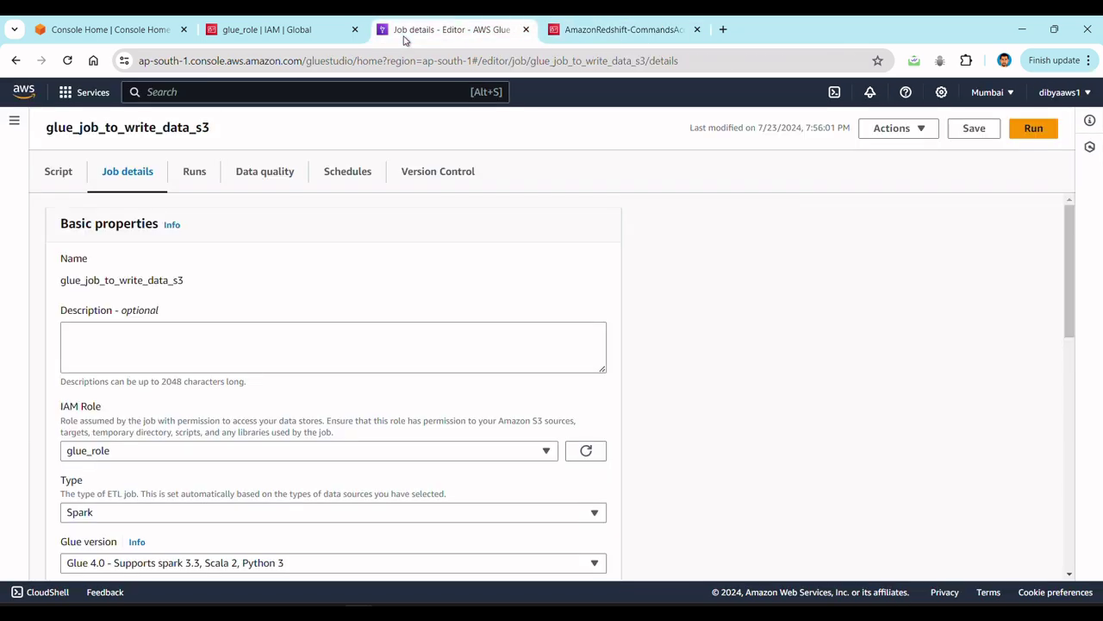
click(664, 34)
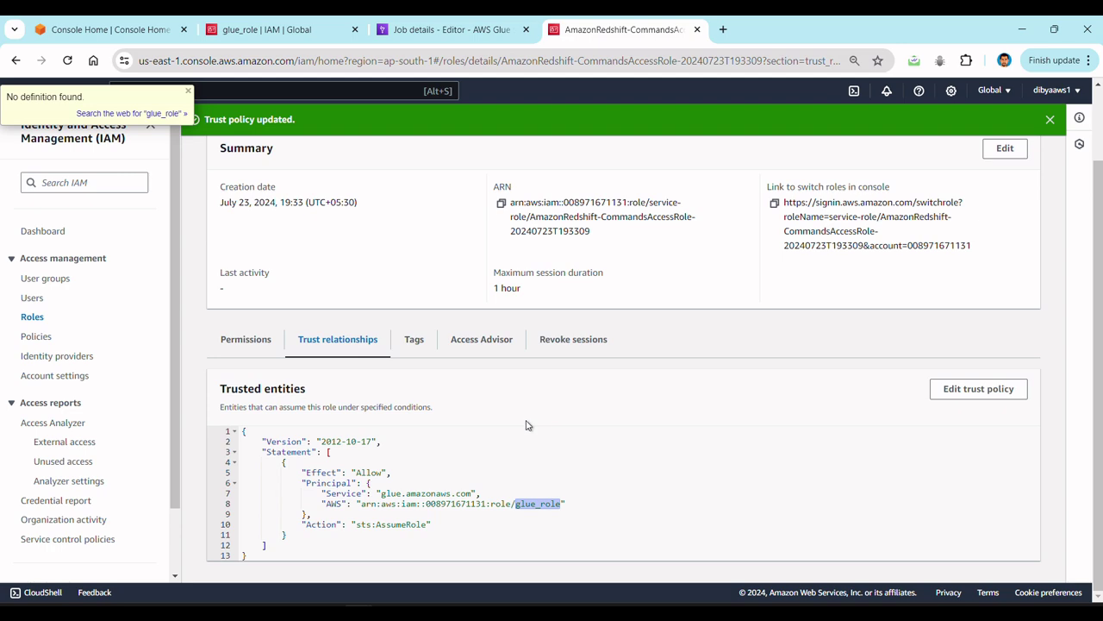
scroll(528, 424, up, 2)
scroll(527, 424, down, 2)
scroll(527, 424, up, 2)
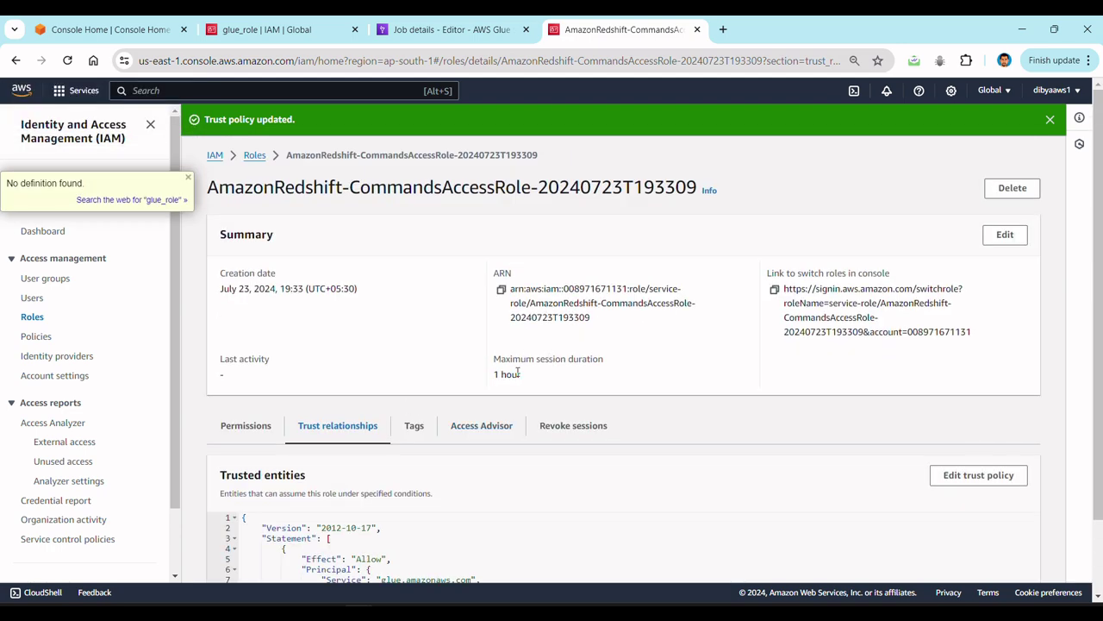
scroll(472, 456, down, 2)
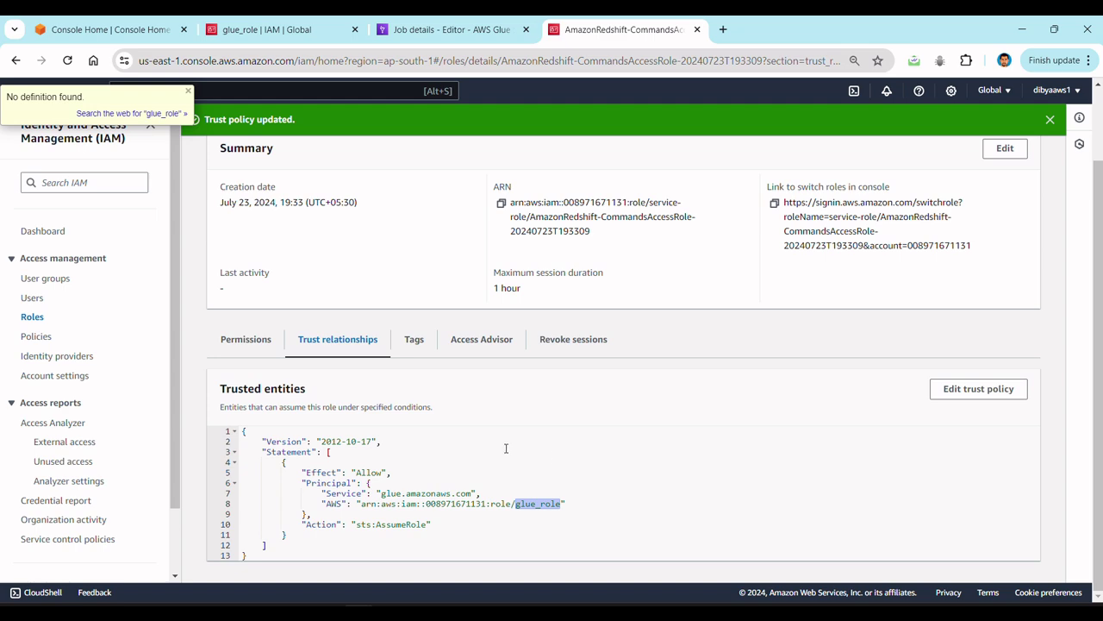
Step: Start creating a new IAM role with AWS account as the trusted entity type and Another AWS account selected
click(34, 320)
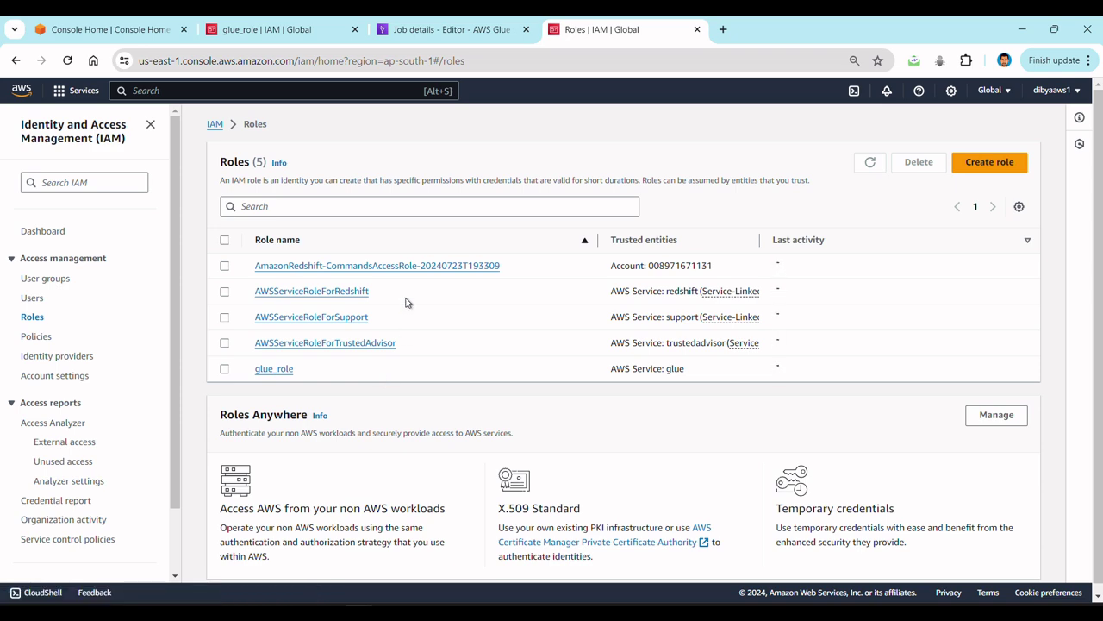
click(998, 164)
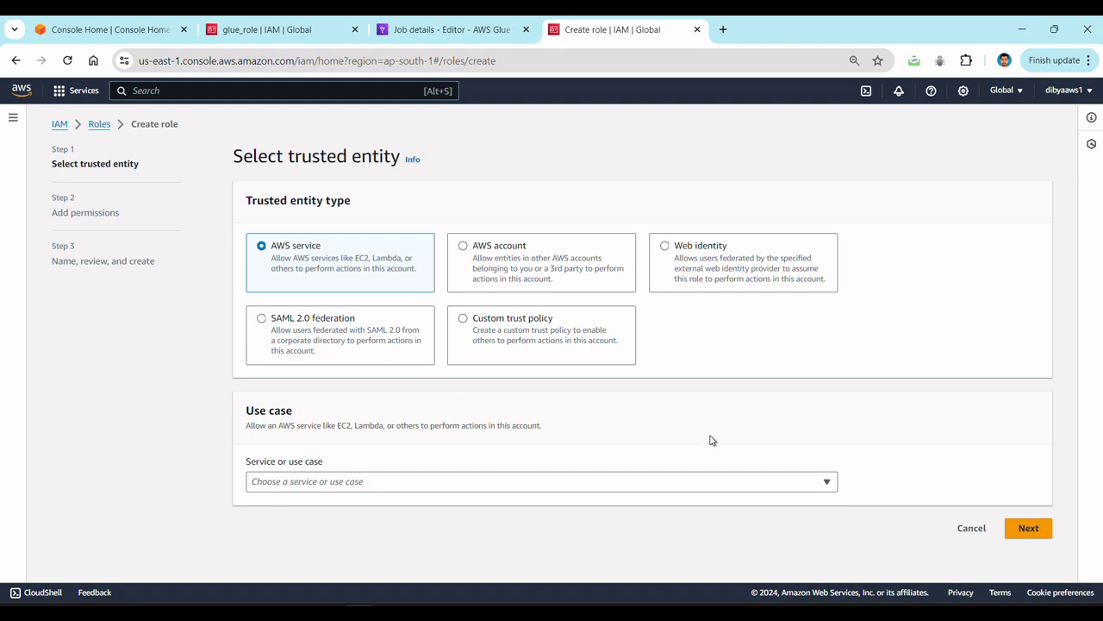
click(461, 248)
scroll(461, 248, down, 1)
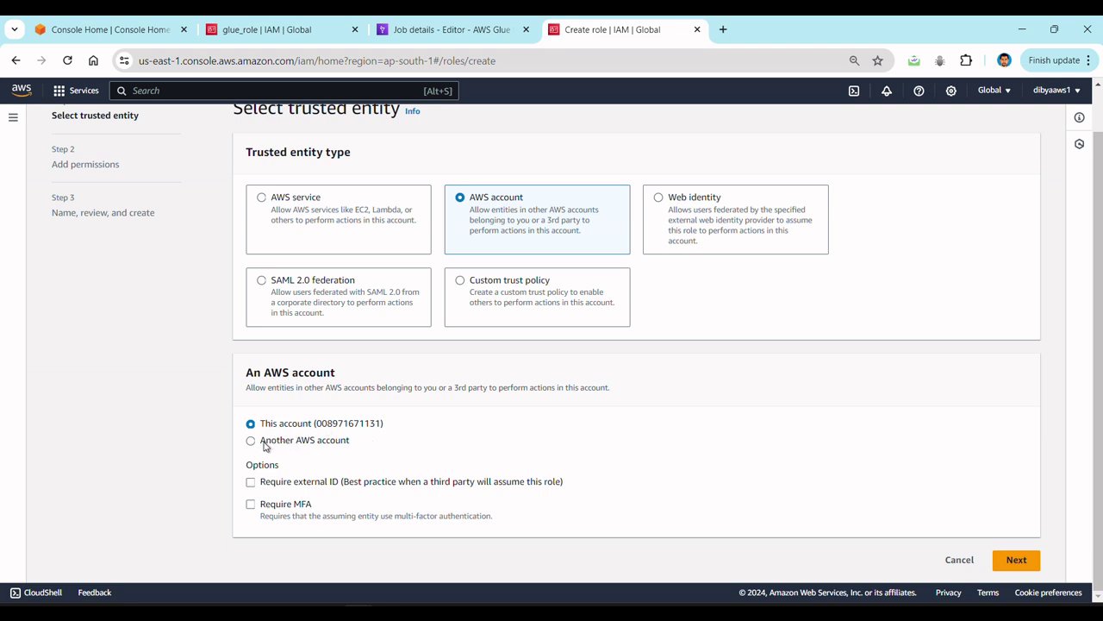
scroll(265, 446, up, 1)
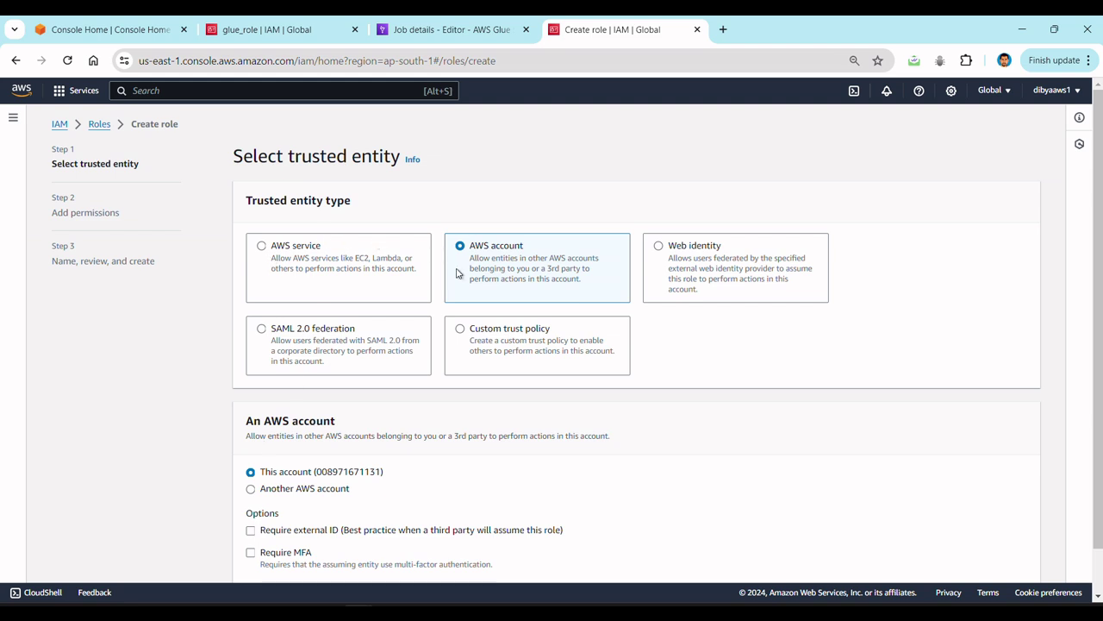
scroll(457, 273, down, 1)
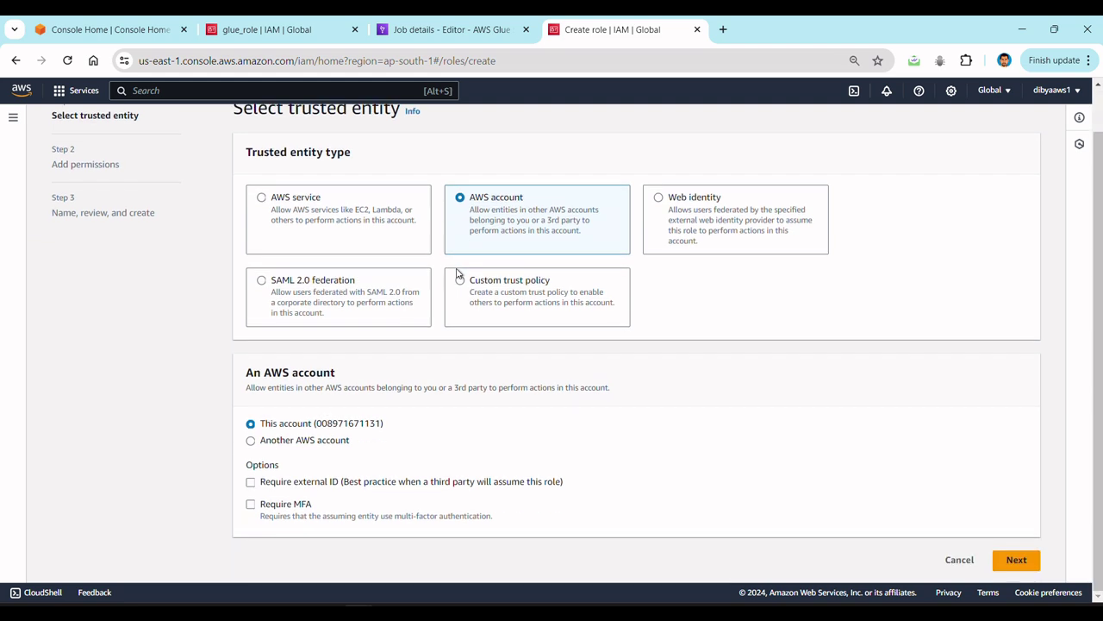
click(255, 442)
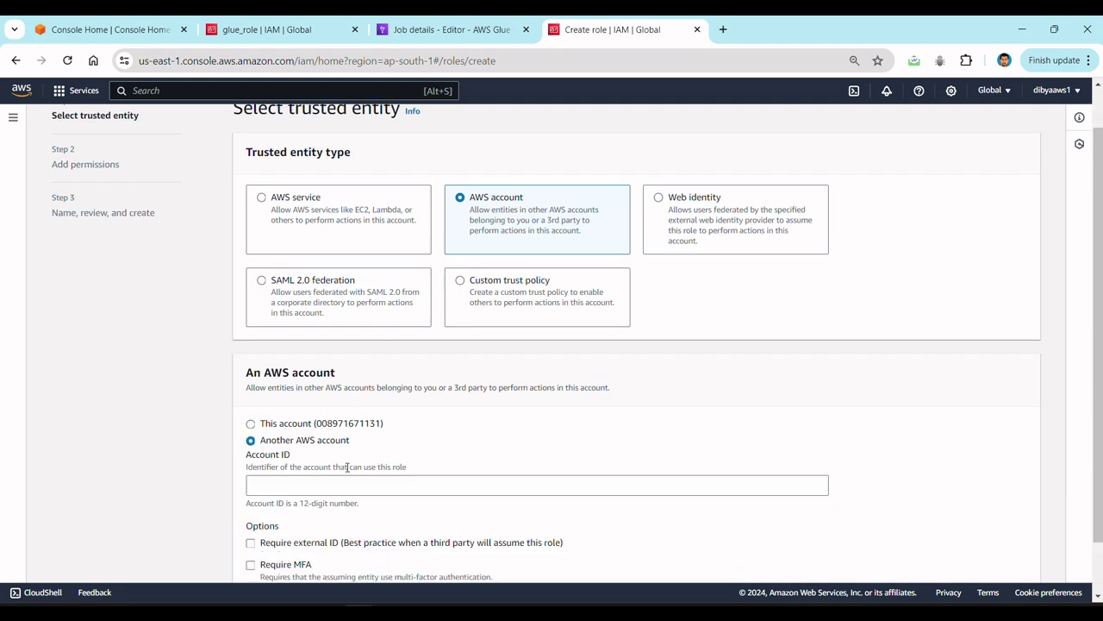
Step: Examine the account ID, external ID and MFA settings for another AWS account, and return to glue_job_to_write_data_s3's job details
scroll(347, 467, down, 1)
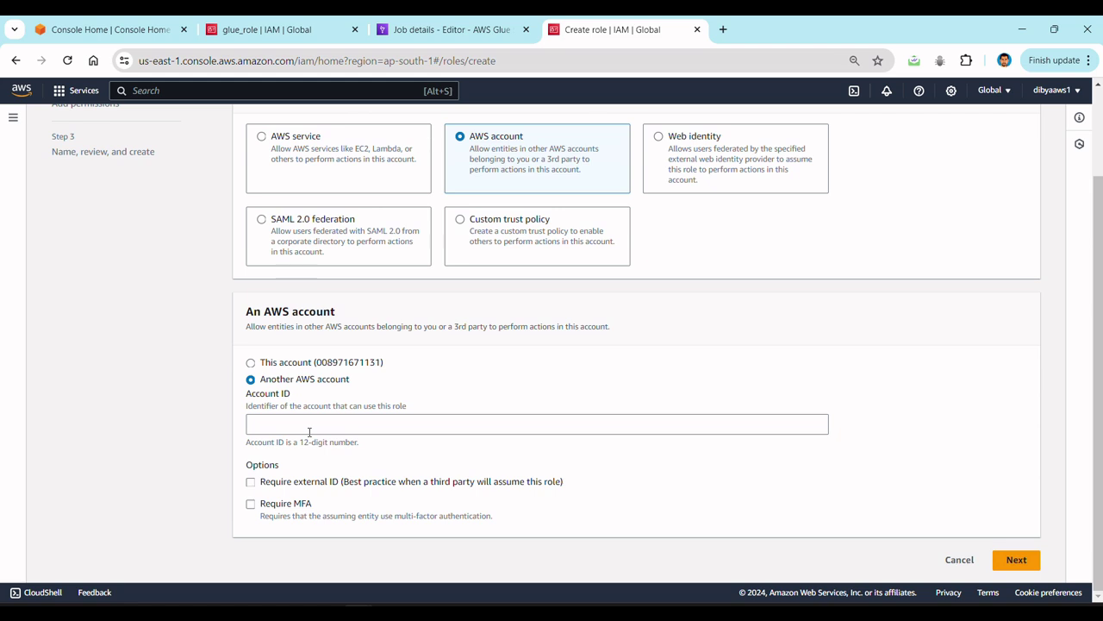
scroll(310, 432, up, 2)
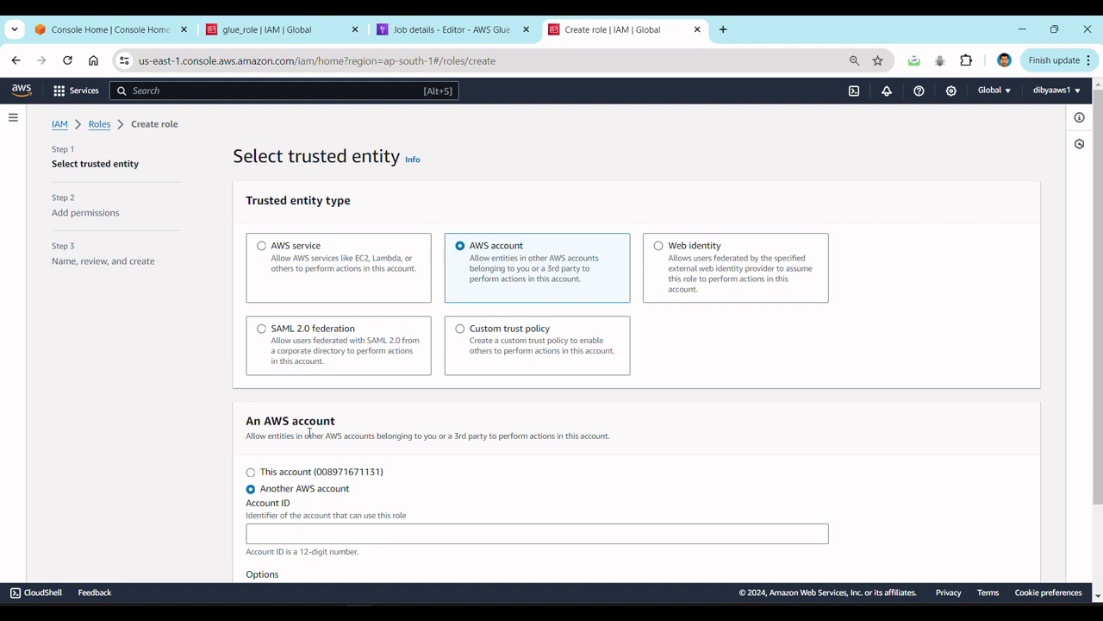
scroll(310, 432, down, 2)
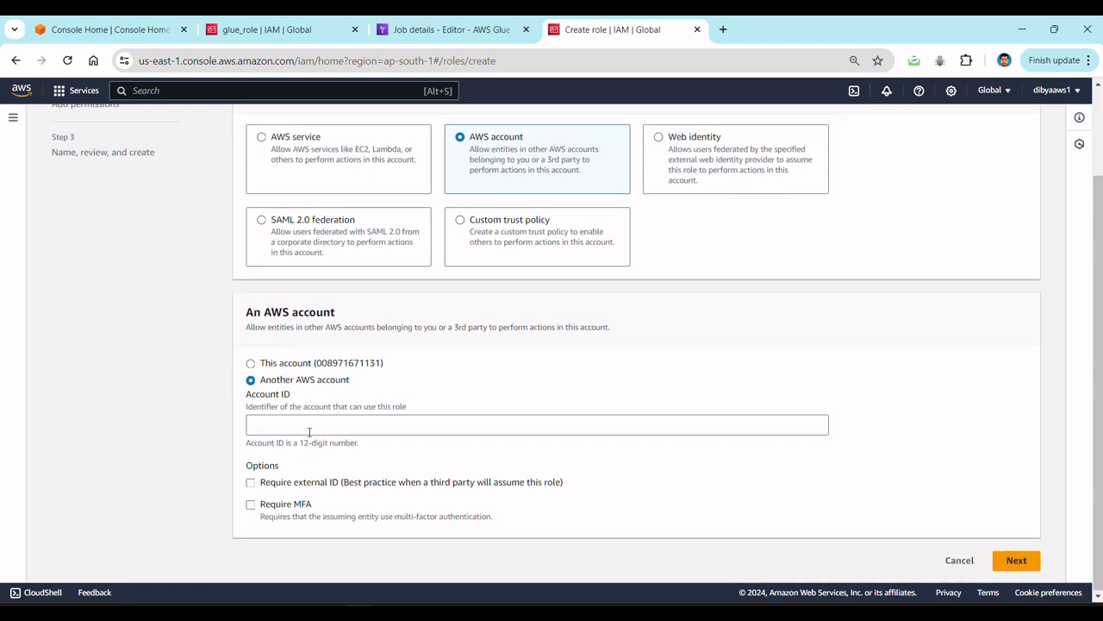
scroll(309, 432, up, 2)
scroll(309, 432, down, 2)
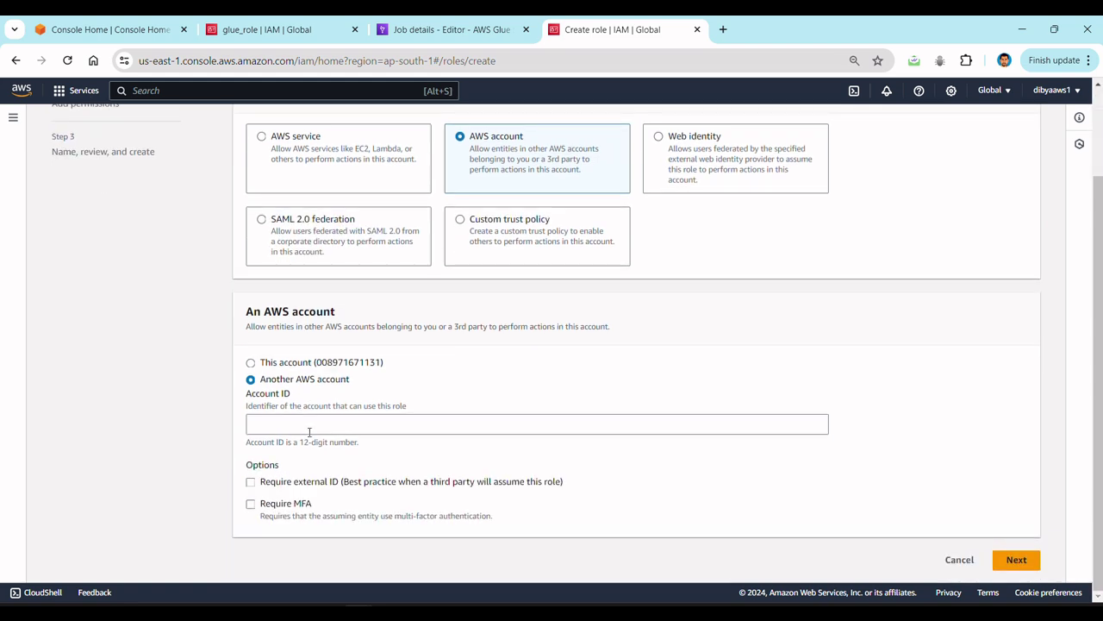
scroll(183, 430, up, 2)
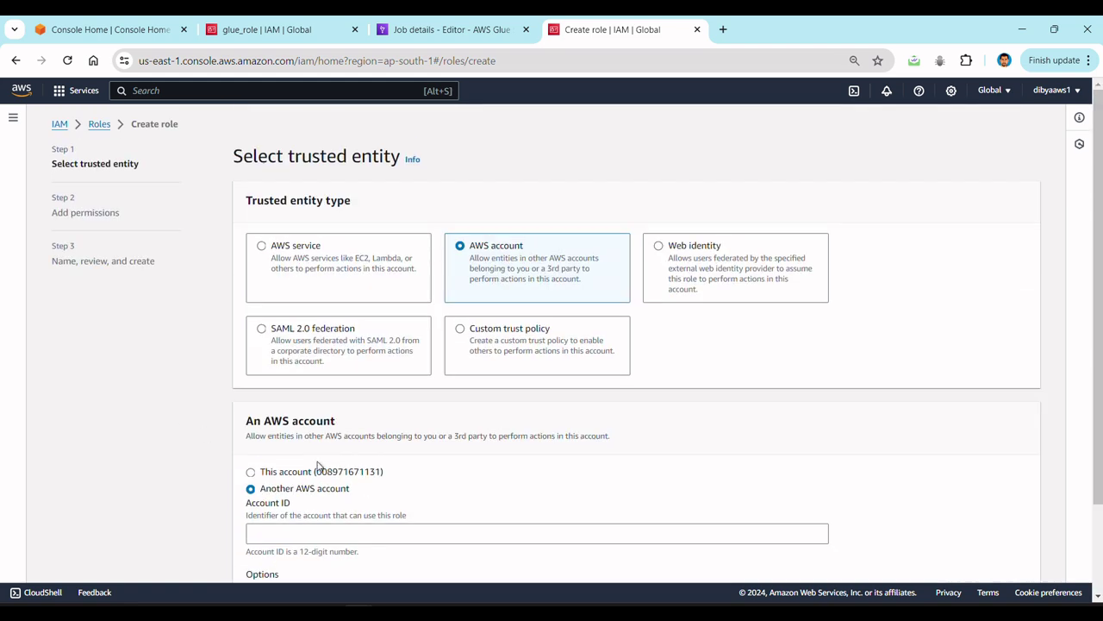
scroll(318, 466, down, 2)
scroll(318, 467, up, 2)
click(407, 36)
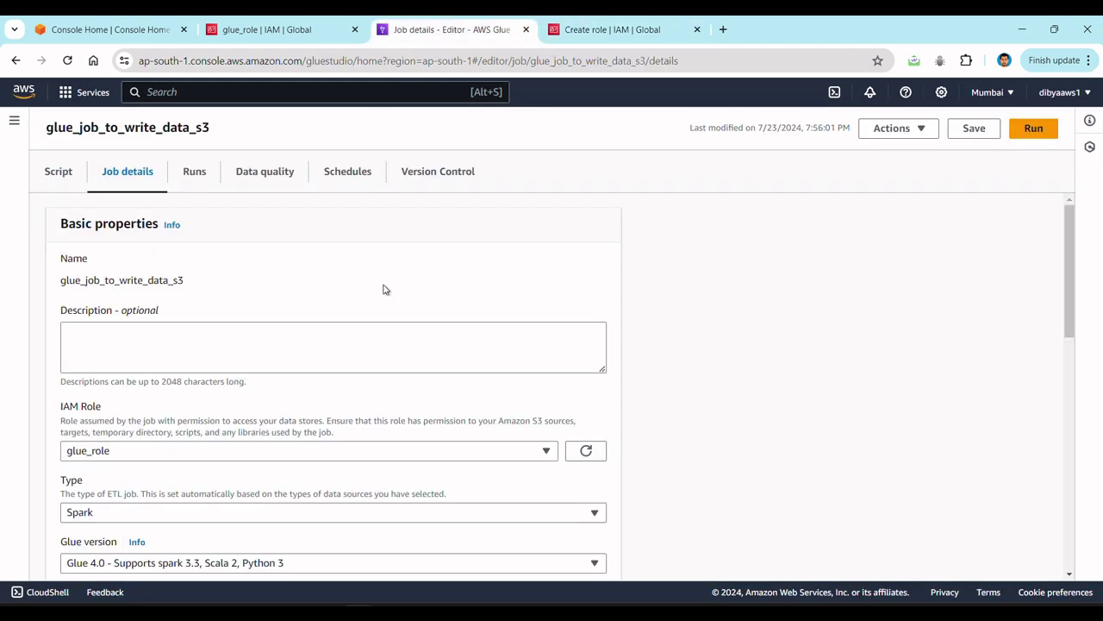